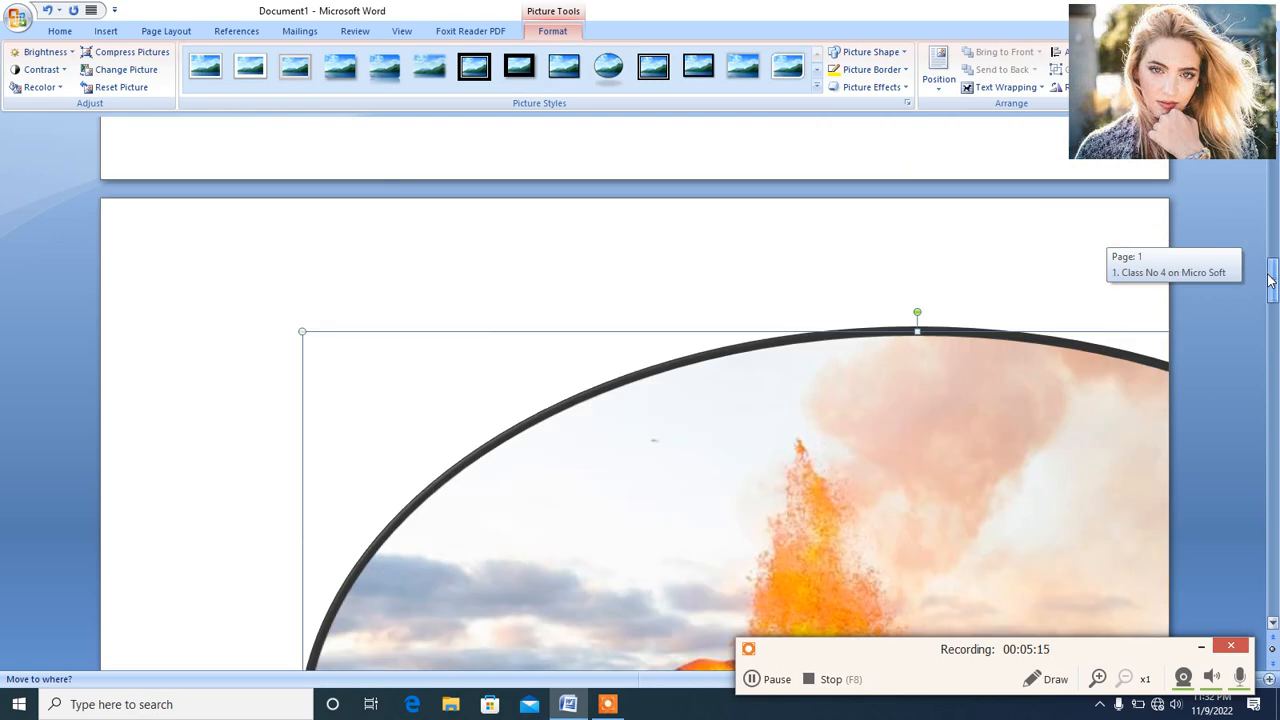
Step: Apply the rectangular thick black frame picture style to the volcano picture
{"action": "left_click", "coordinate": [700, 68]}
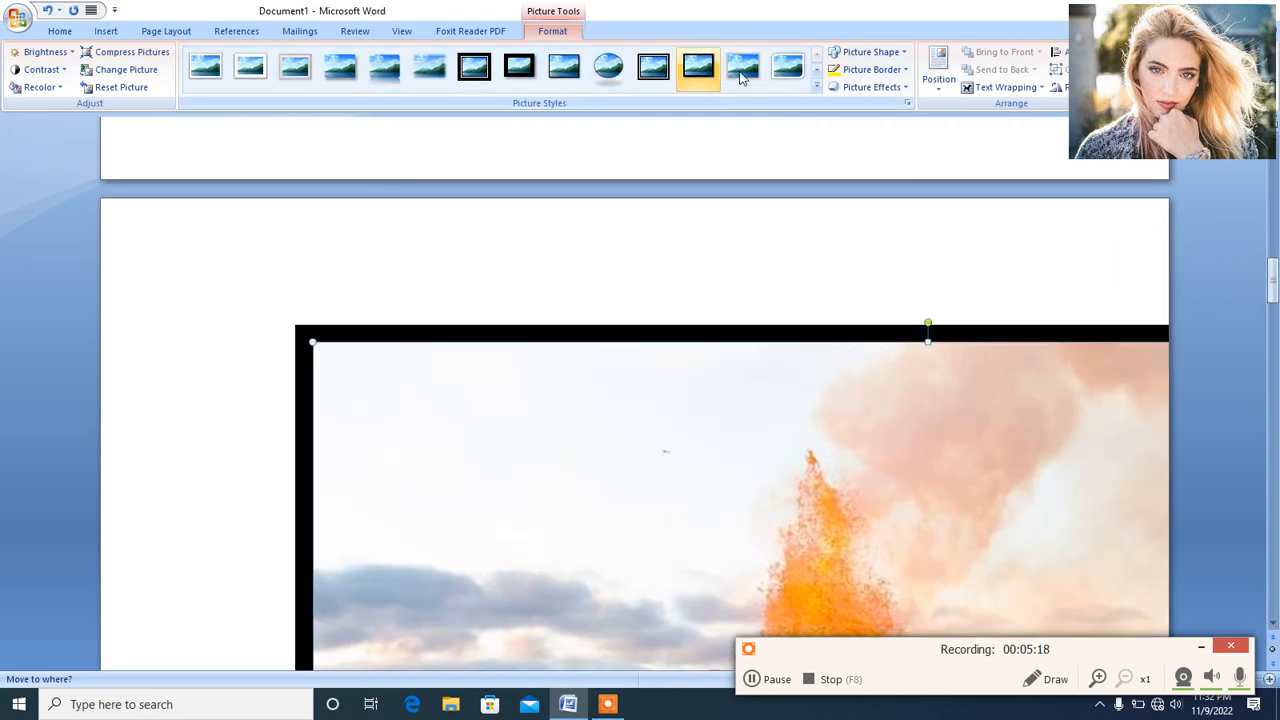
{"action": "left_click_drag", "start_coordinate": [1272, 288], "coordinate": [1274, 428]}
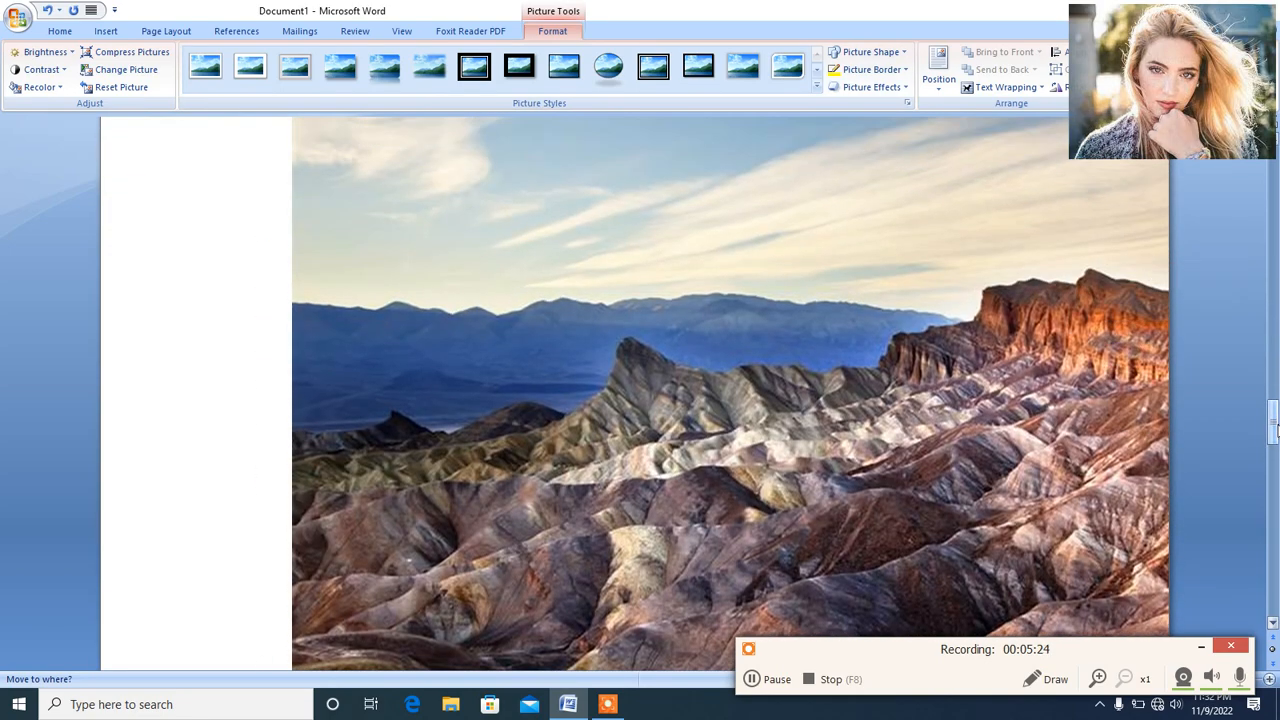
{"action": "mouse_move", "coordinate": [846, 487]}
{"action": "left_mouse_down"}
{"action": "mouse_move", "coordinate": [687, 506]}
{"action": "mouse_move", "coordinate": [820, 435]}
{"action": "left_mouse_up"}
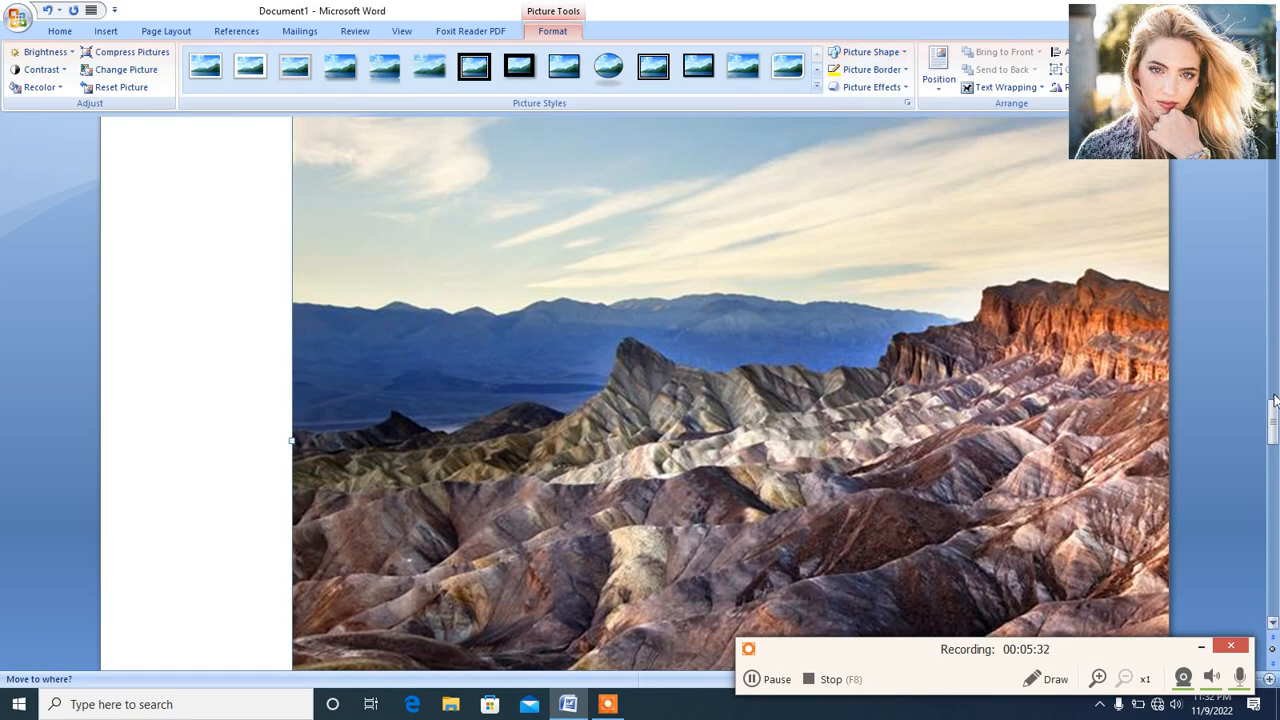
{"action": "left_click_drag", "start_coordinate": [1274, 405], "coordinate": [1274, 210]}
{"action": "left_click", "coordinate": [462, 630]}
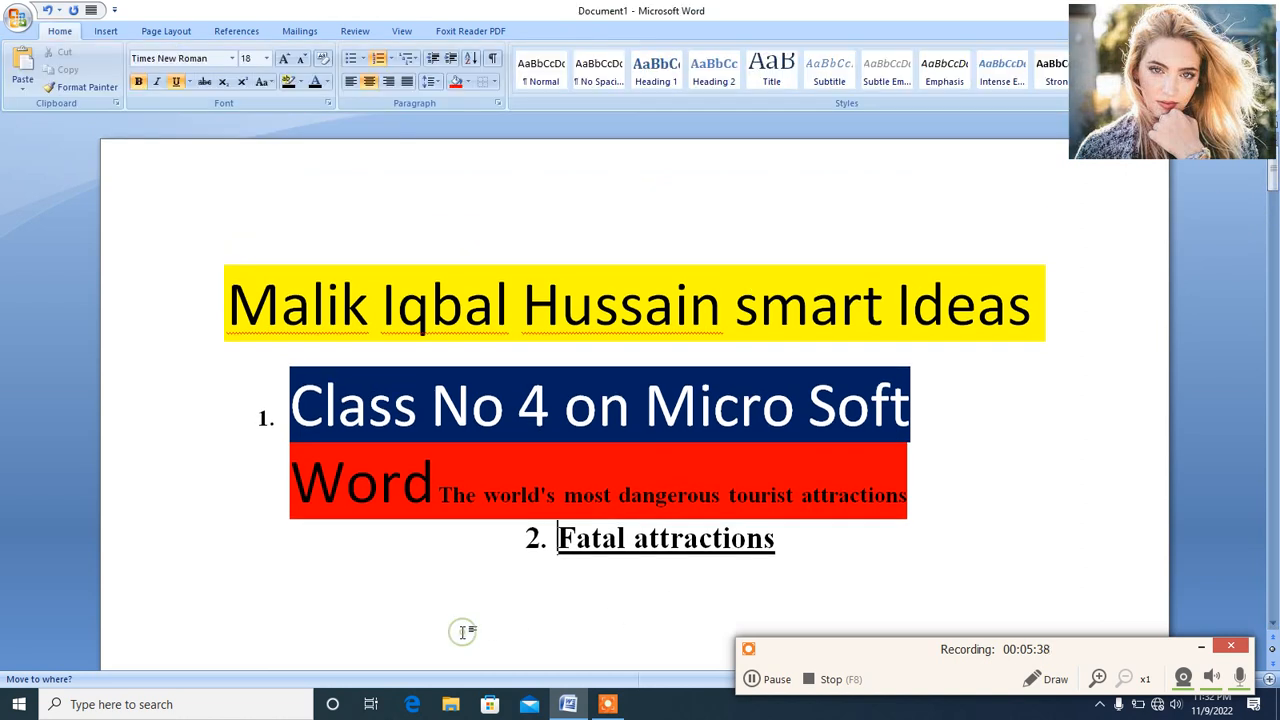
{"action": "left_click", "coordinate": [806, 557]}
{"action": "type", "text": "444"}
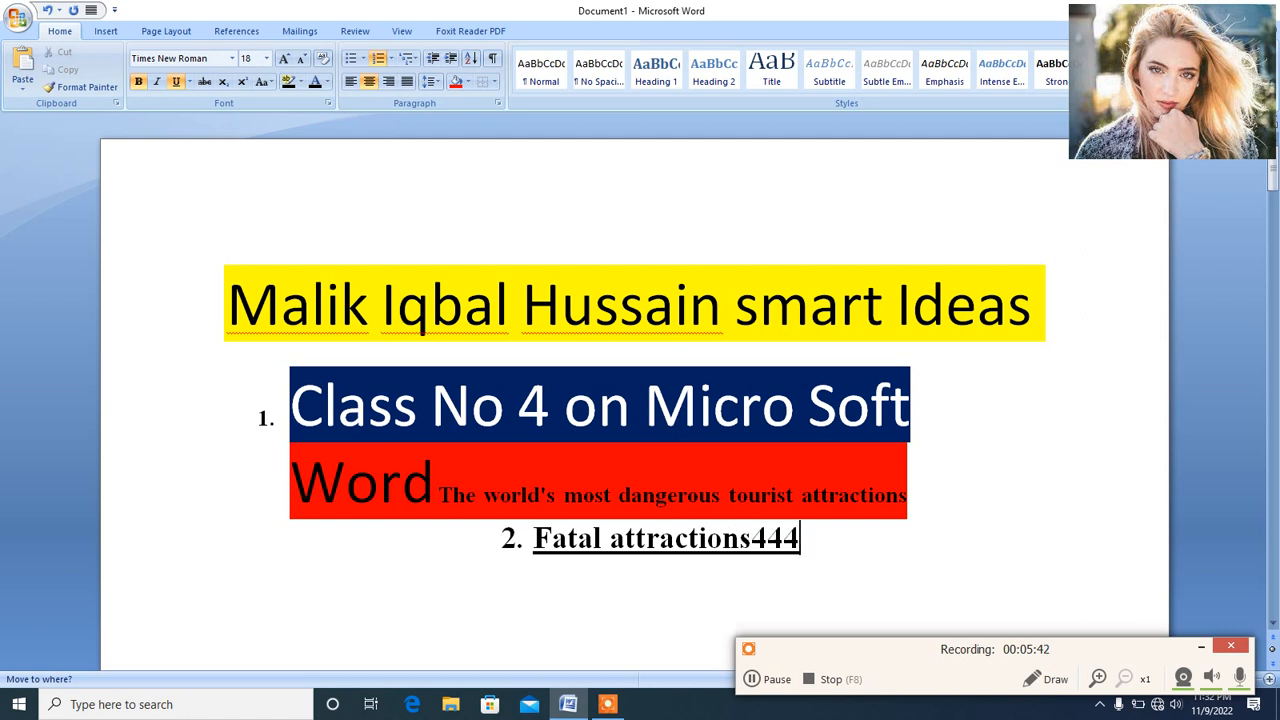
{"action": "key", "text": "BackSpace"}
{"action": "key", "text": "BackSpace"}
{"action": "key", "text": "BackSpace"}
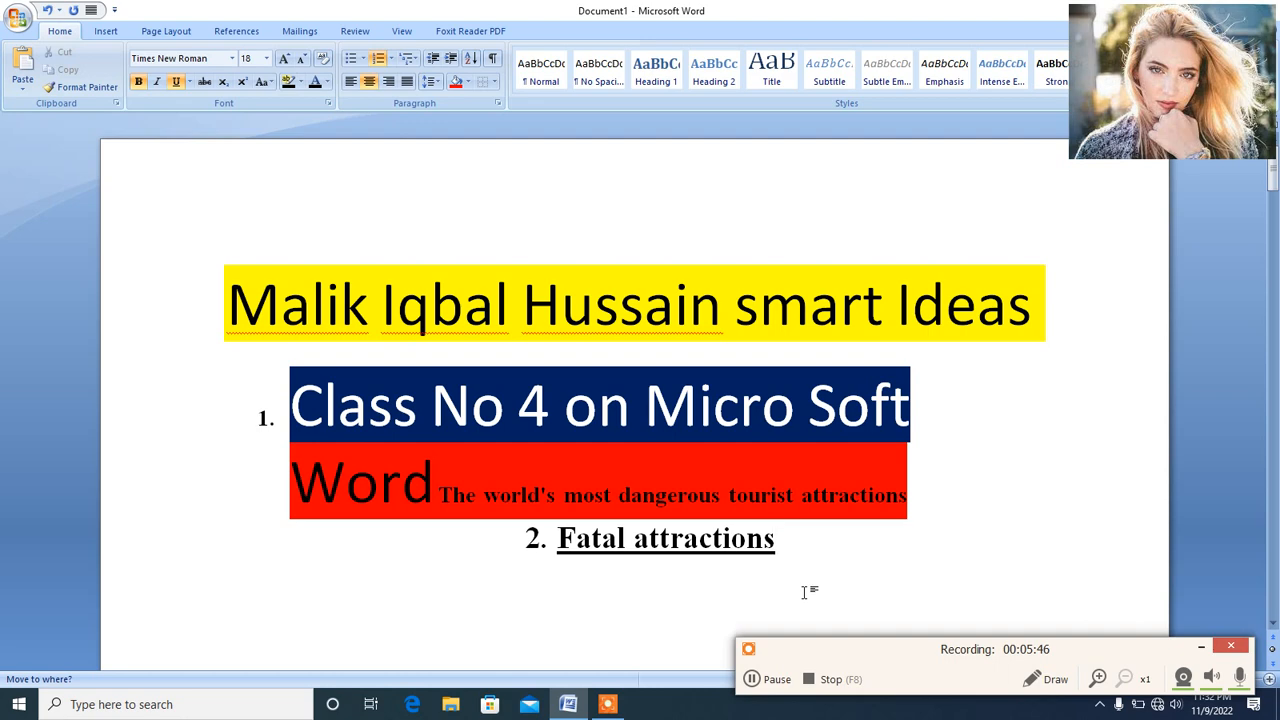
Step: Add blank lines after the "Fatal attractions" heading to make room for a new picture
{"action": "key", "text": "Return"}
{"action": "key", "text": "Return"}
{"action": "scroll", "coordinate": [640, 400], "scroll_direction": "down", "scroll_amount": 5}
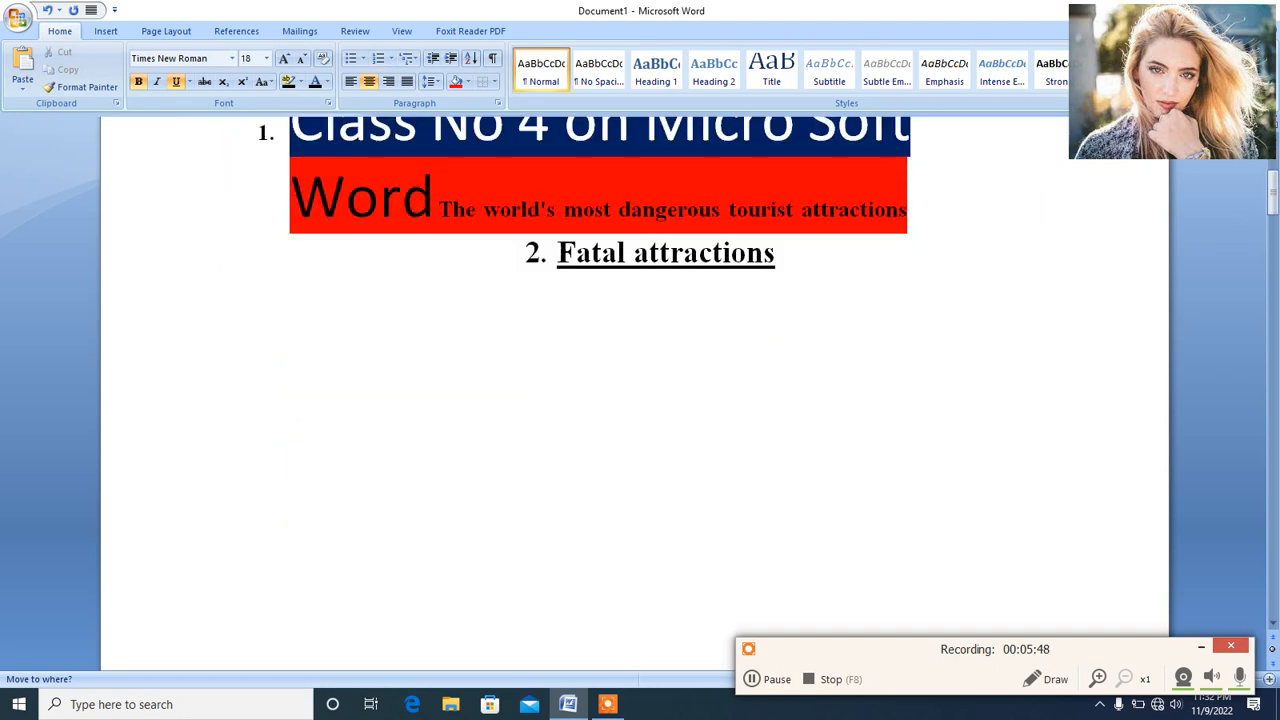
{"action": "scroll", "coordinate": [634, 615], "scroll_direction": "down", "scroll_amount": 3}
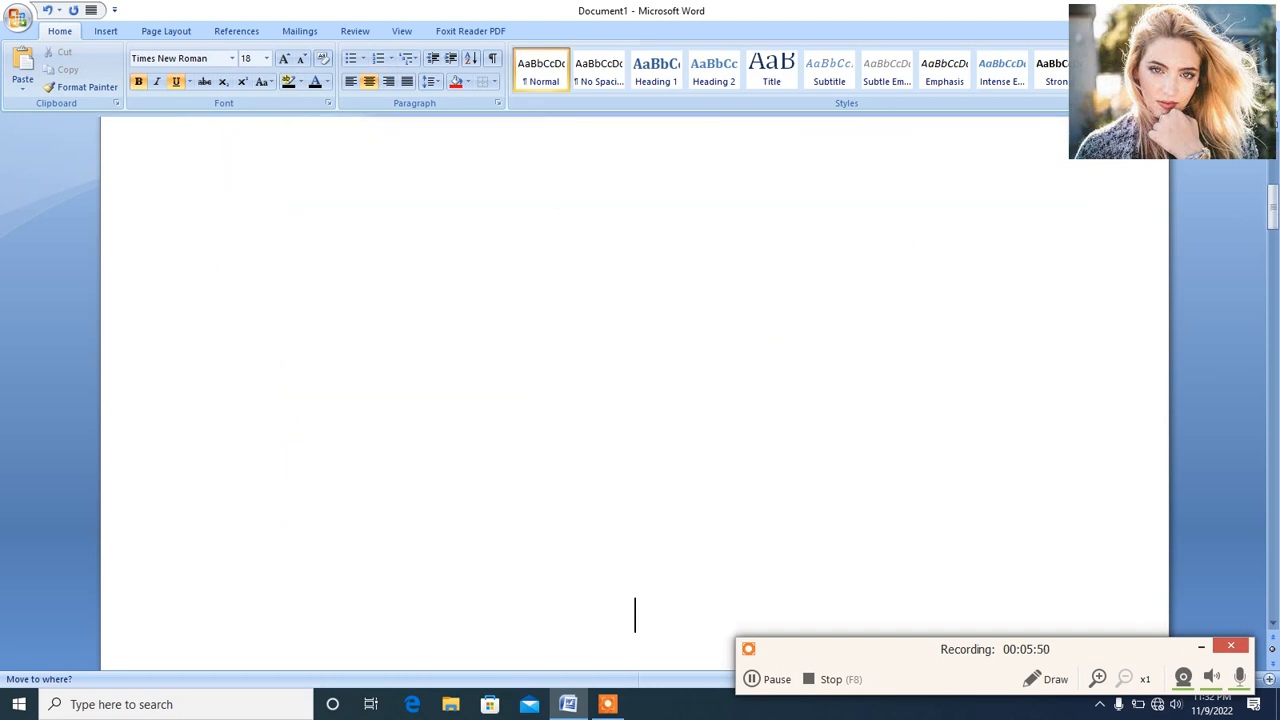
Step: Insert the picture woman_expat-1920x1080 from the Downloads folder at the insertion point below the headings
{"action": "left_click", "coordinate": [106, 31]}
{"action": "left_click", "coordinate": [174, 68]}
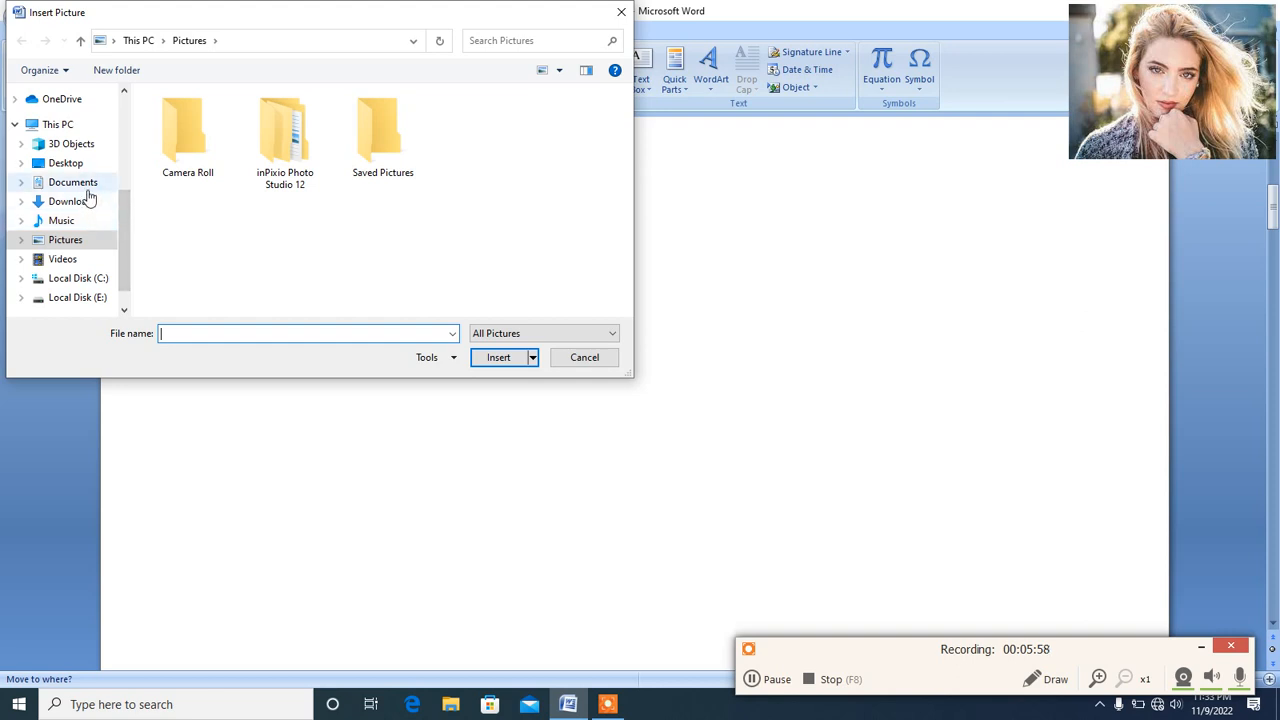
{"action": "scroll", "coordinate": [124, 228], "scroll_direction": "down", "scroll_amount": 1}
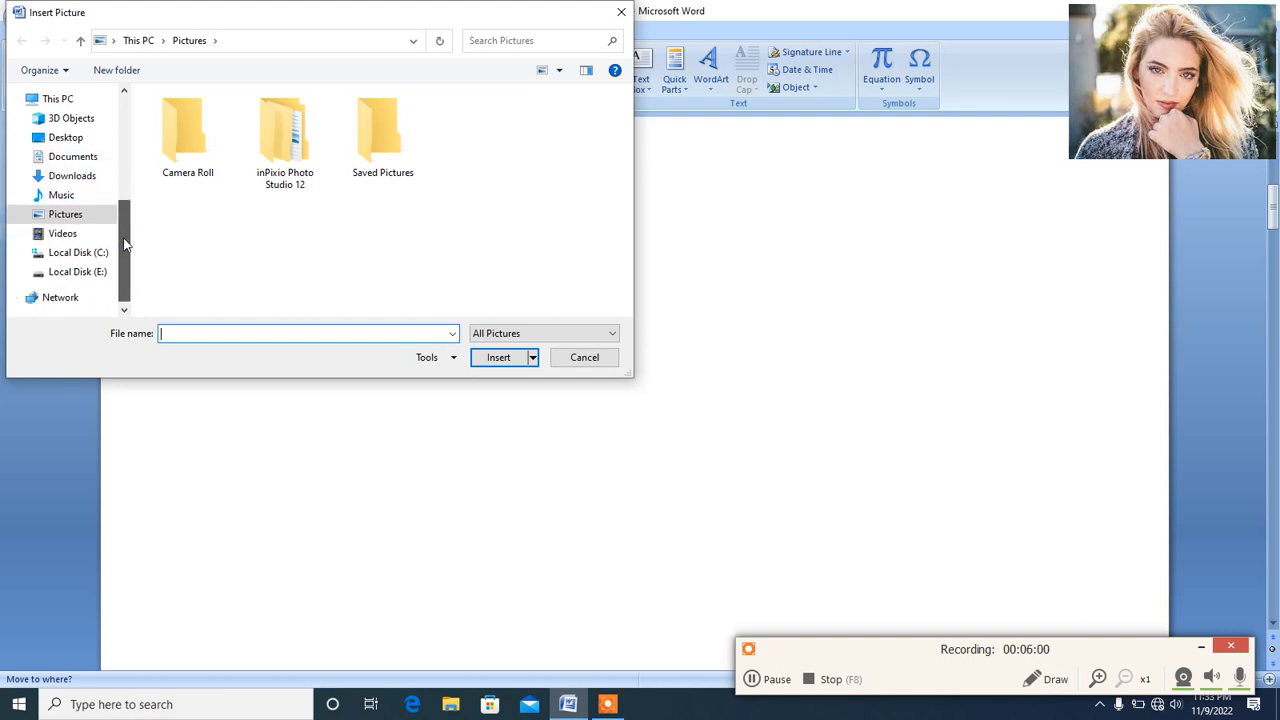
{"action": "left_click", "coordinate": [83, 252]}
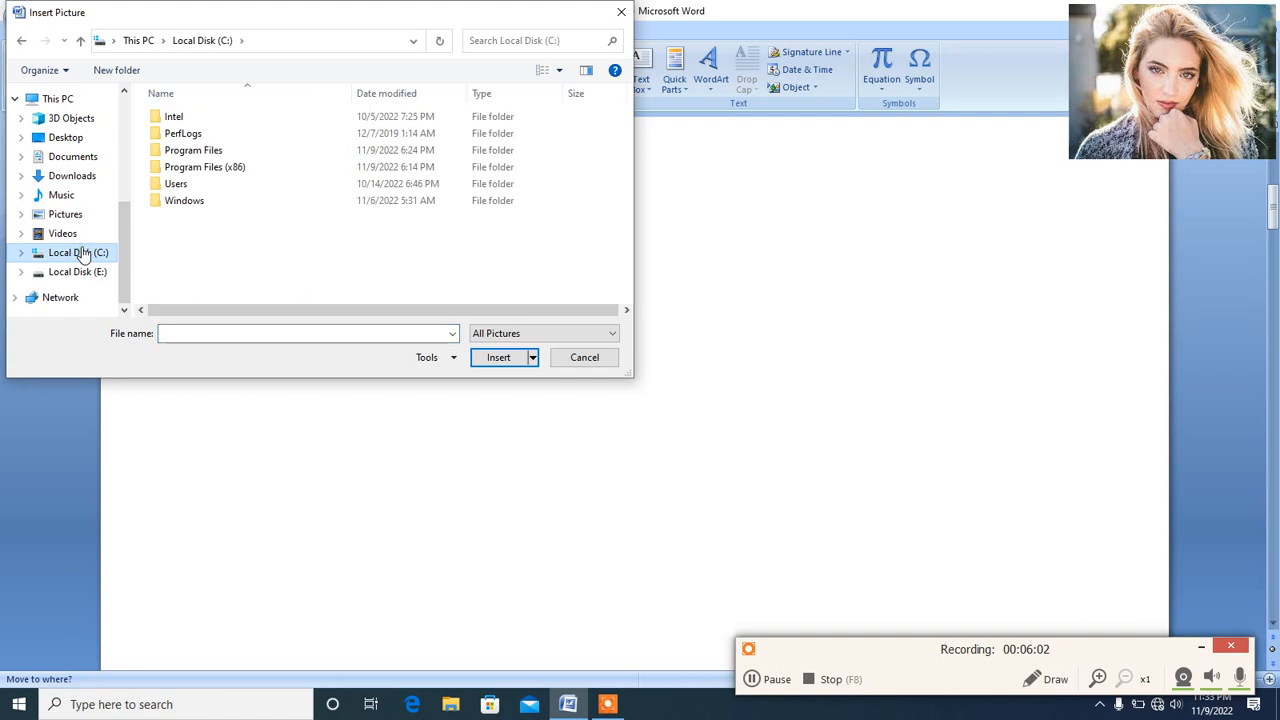
{"action": "left_click", "coordinate": [88, 180]}
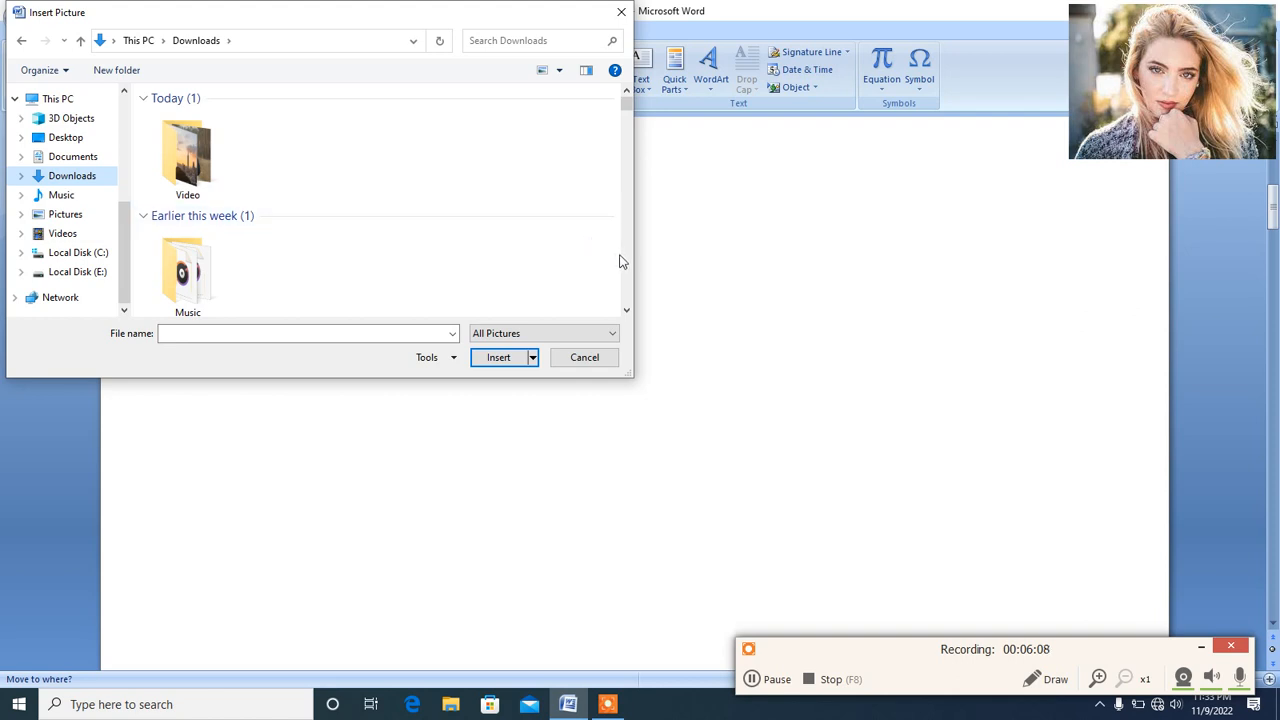
{"action": "scroll", "coordinate": [620, 258], "scroll_direction": "down", "scroll_amount": 3}
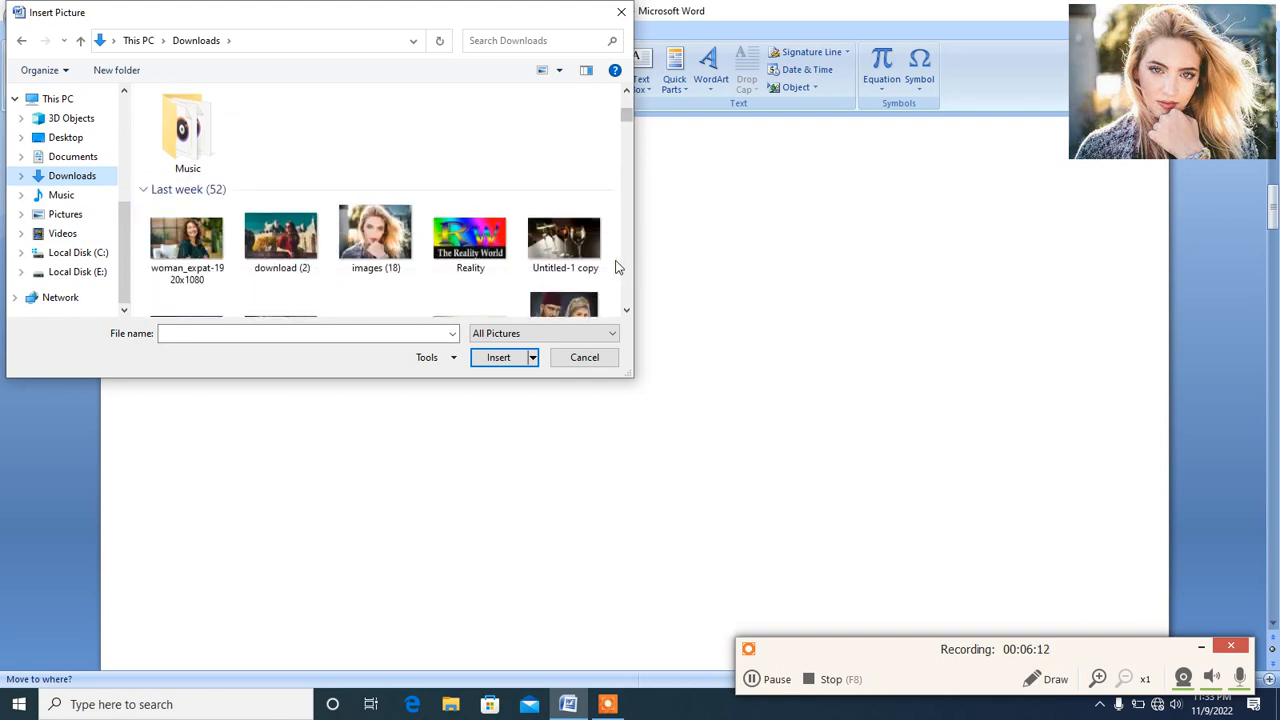
{"action": "left_click", "coordinate": [208, 244]}
{"action": "double_click", "coordinate": [208, 244]}
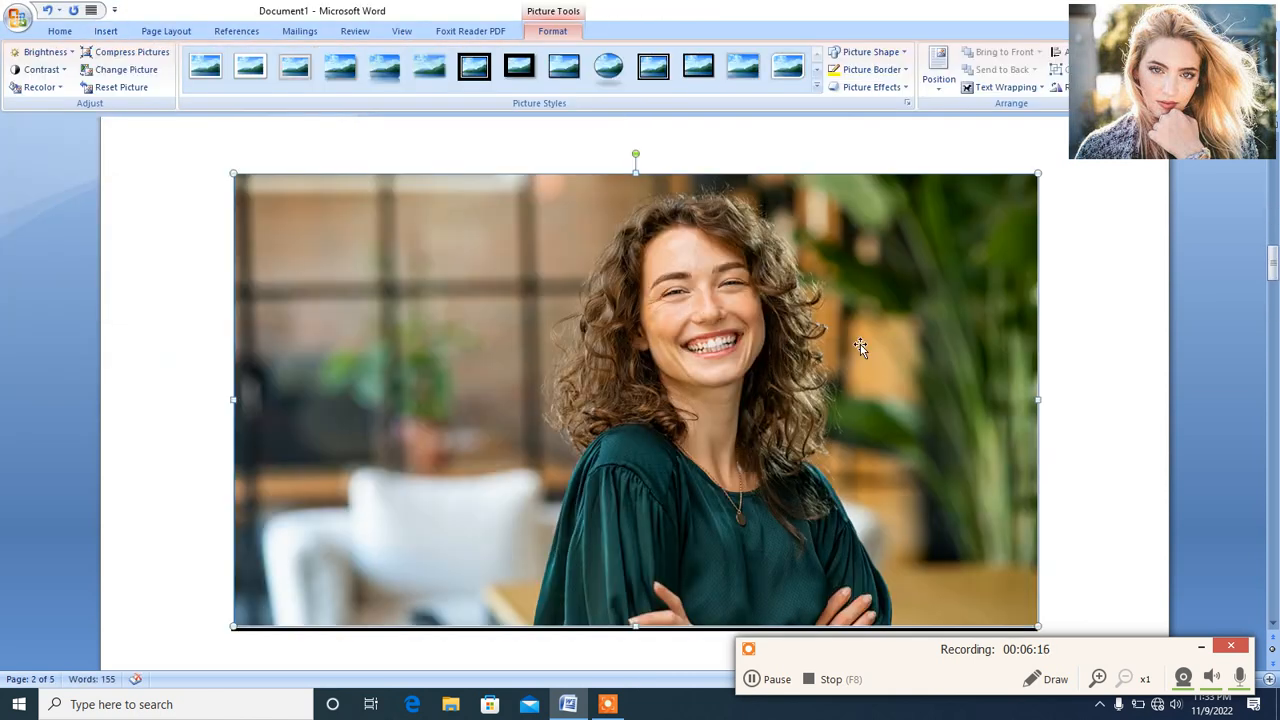
Step: Apply the white frame picture style to the inserted woman's picture and try brightness levels of -10 % and -40 %
{"action": "mouse_move", "coordinate": [1272, 262]}
{"action": "left_mouse_down"}
{"action": "mouse_move", "coordinate": [1272, 185]}
{"action": "mouse_move", "coordinate": [1274, 275]}
{"action": "left_mouse_up"}
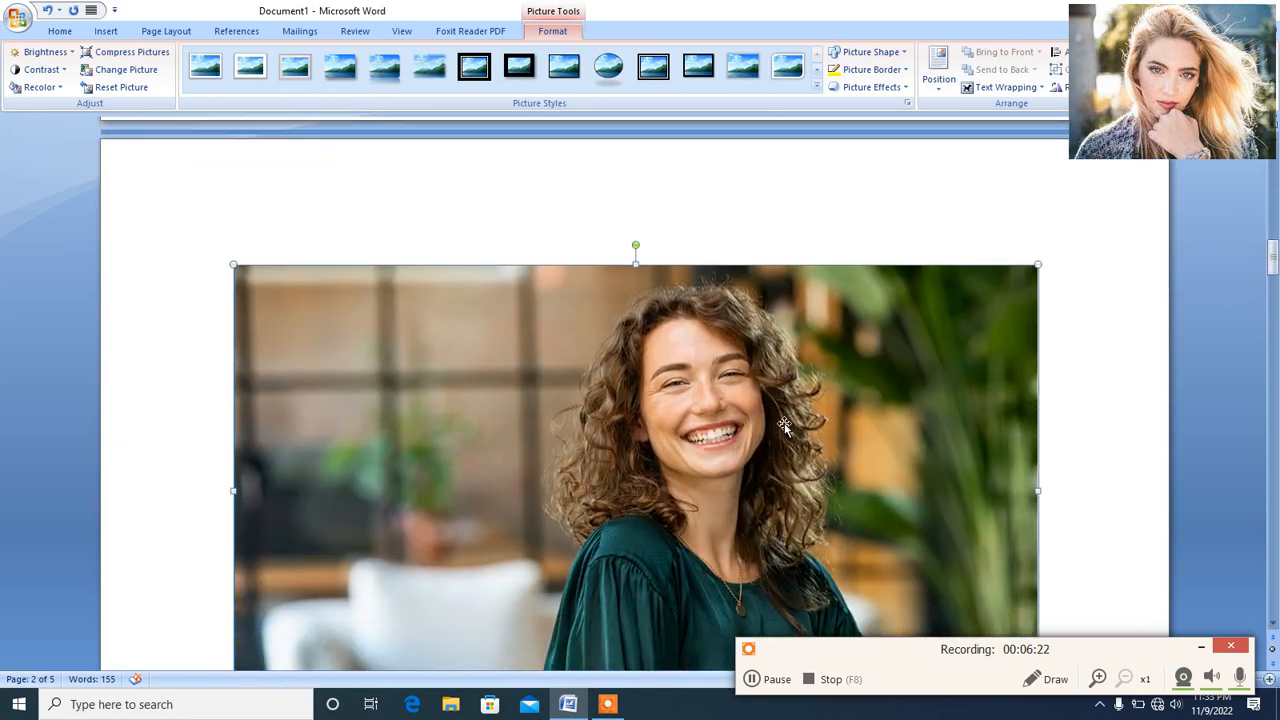
{"action": "left_click", "coordinate": [199, 65]}
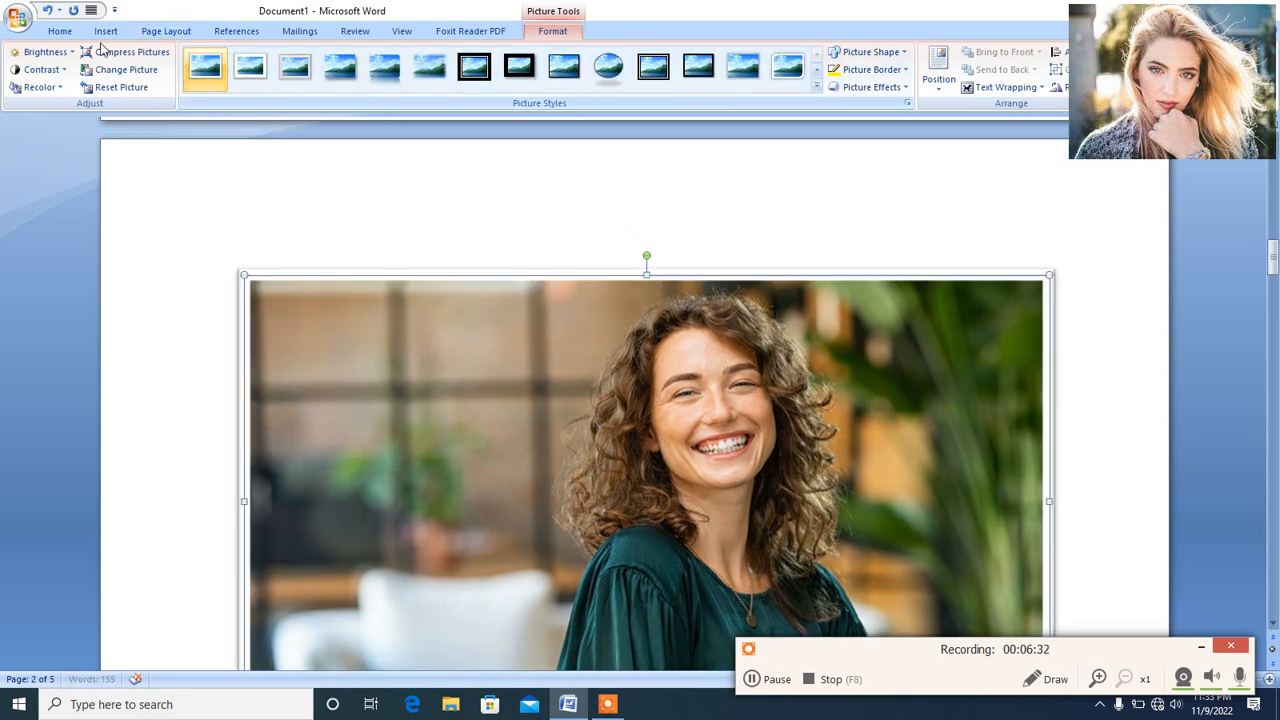
{"action": "left_click", "coordinate": [45, 51]}
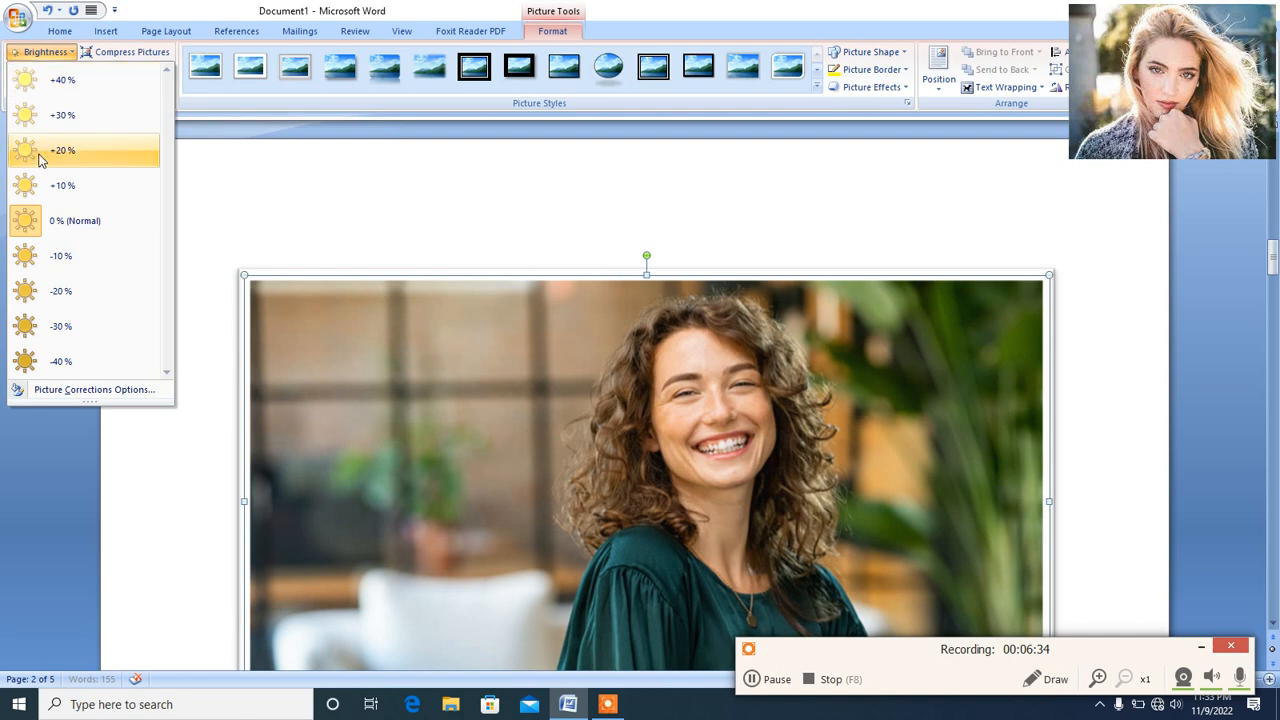
{"action": "left_click", "coordinate": [33, 258]}
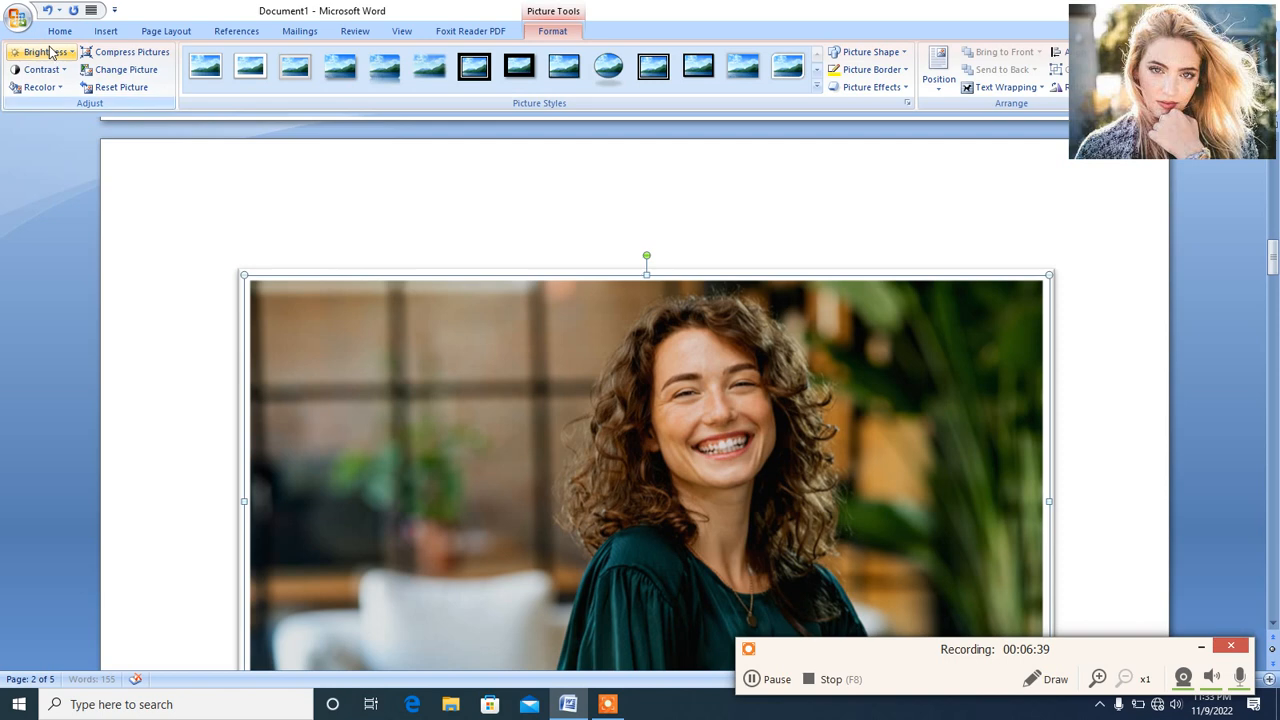
{"action": "left_click", "coordinate": [50, 52]}
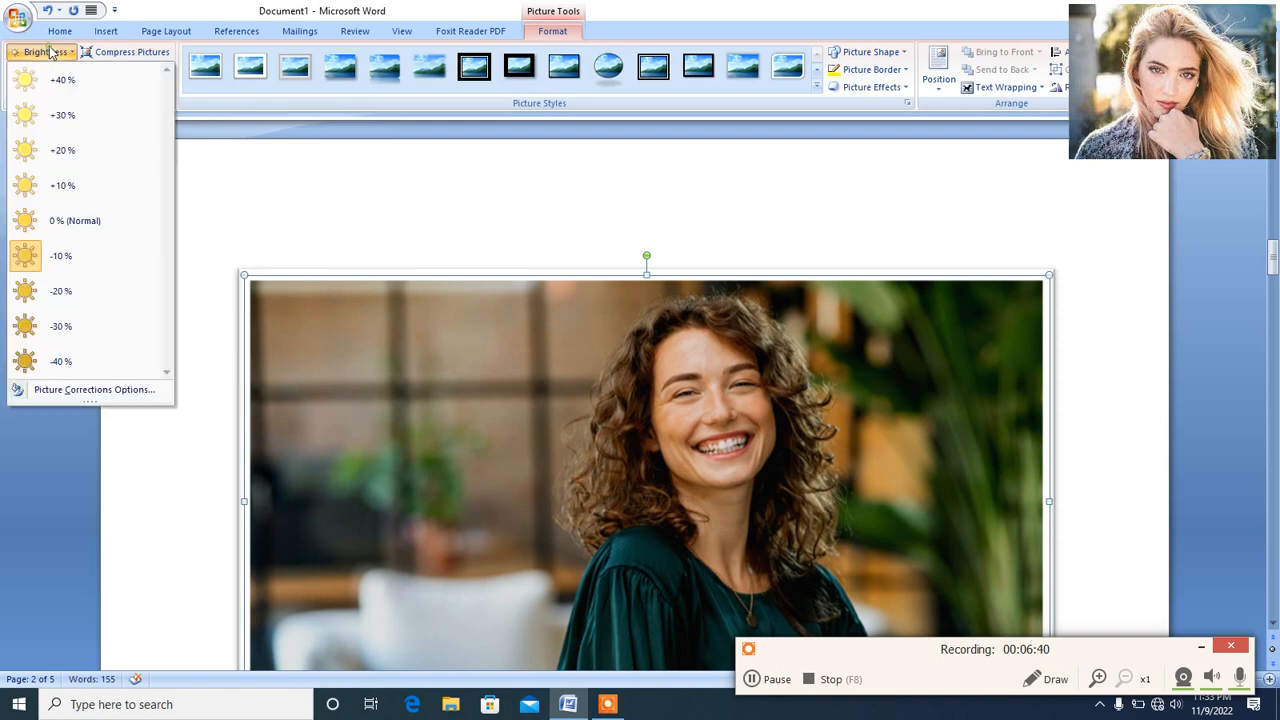
{"action": "left_click", "coordinate": [54, 360]}
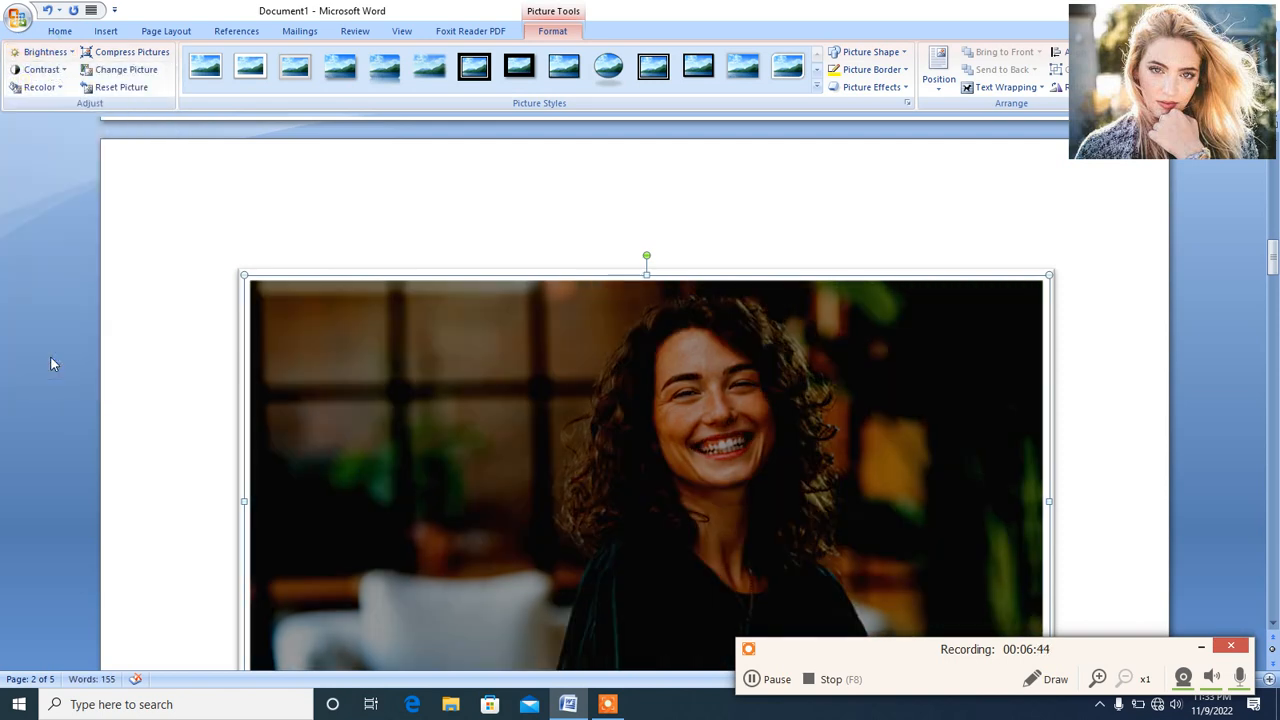
Step: Set the woman's picture to +10 % brightness and apply the rectangular thick black frame picture style
{"action": "left_click", "coordinate": [45, 52]}
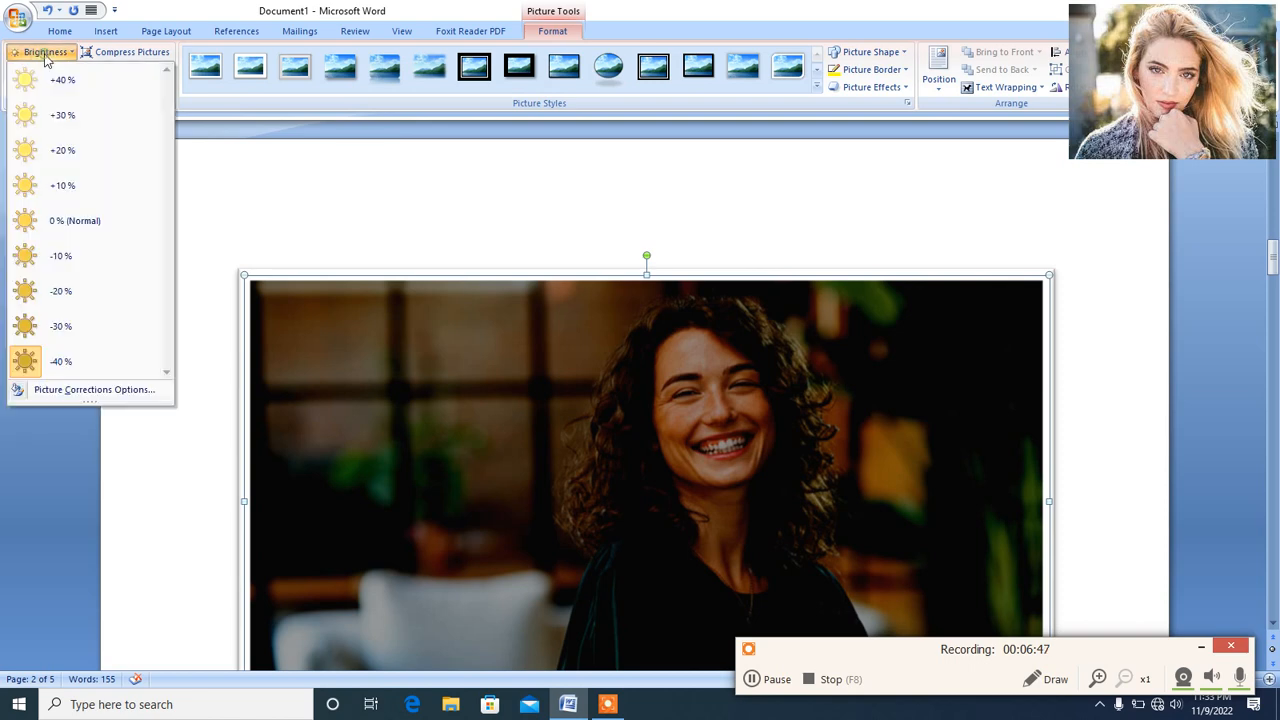
{"action": "left_click", "coordinate": [54, 184]}
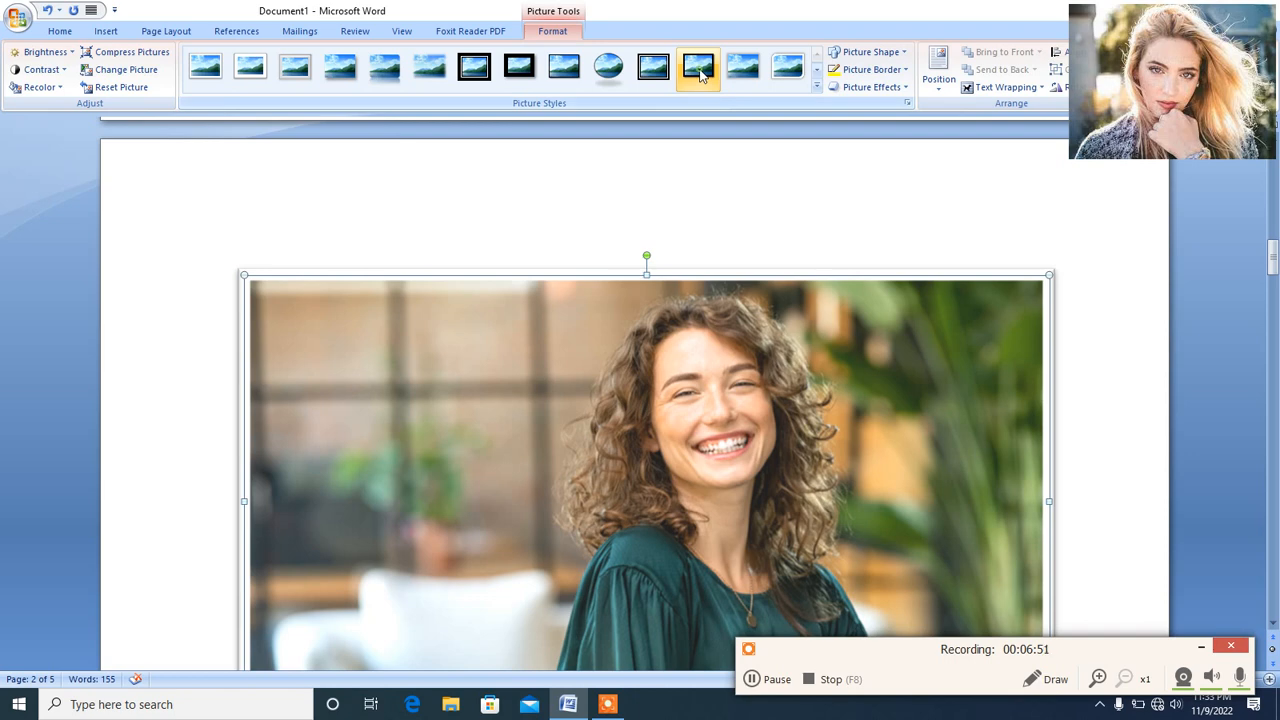
{"action": "left_click", "coordinate": [700, 68]}
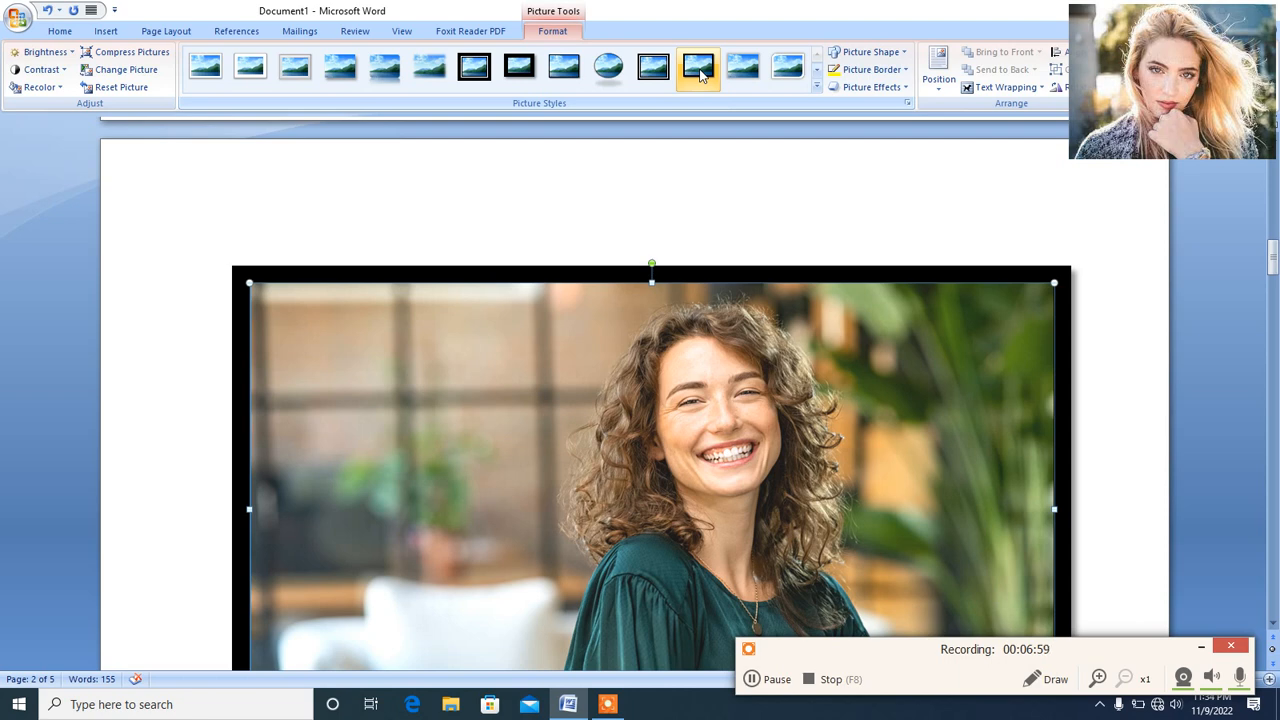
Step: Change the woman's picture to a rectangle with both upper corners snipped and colour its border yellow
{"action": "left_click", "coordinate": [866, 52]}
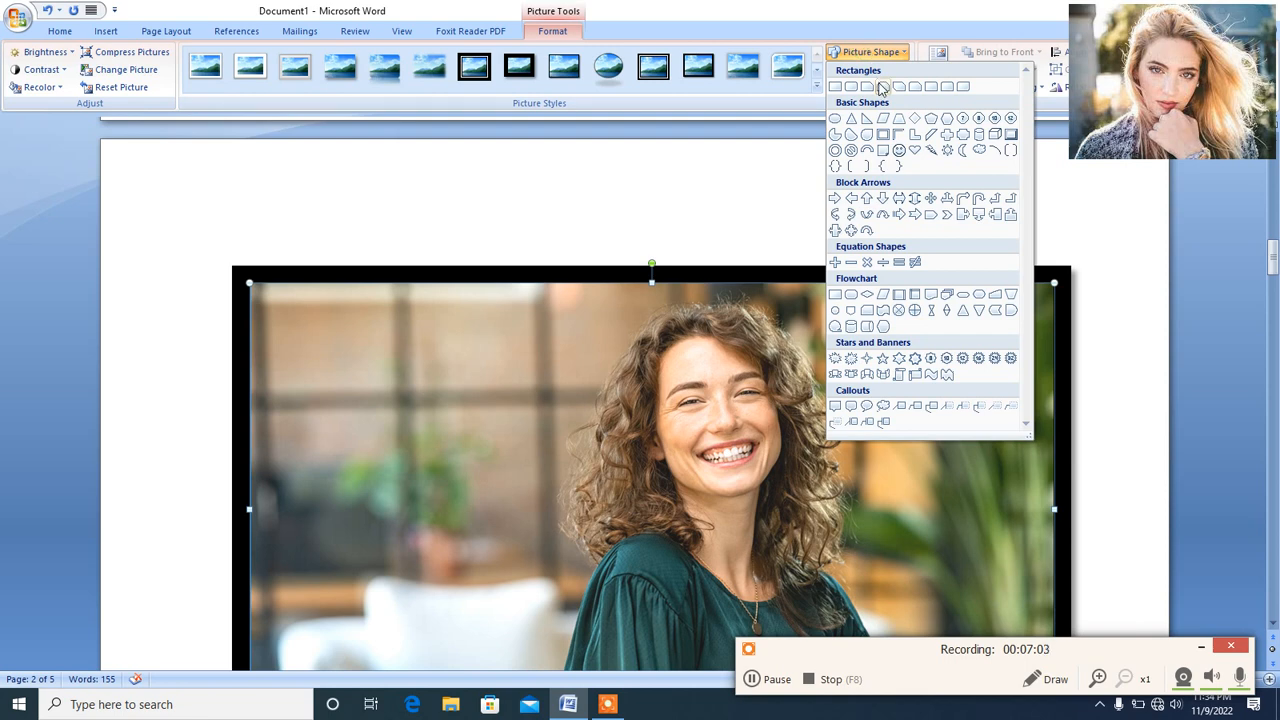
{"action": "left_click", "coordinate": [880, 88]}
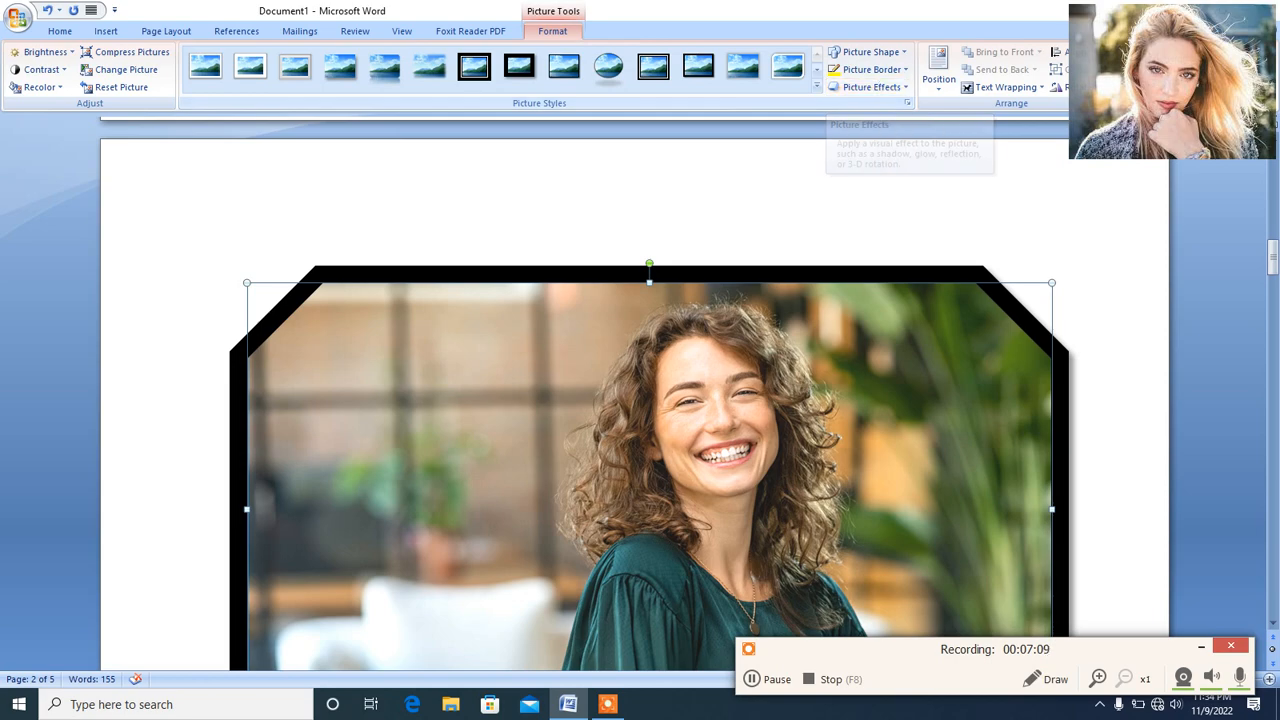
{"action": "mouse_move", "coordinate": [1273, 256]}
{"action": "left_mouse_down"}
{"action": "mouse_move", "coordinate": [1275, 290]}
{"action": "mouse_move", "coordinate": [1259, 208]}
{"action": "mouse_move", "coordinate": [1270, 262]}
{"action": "mouse_move", "coordinate": [1268, 251]}
{"action": "left_mouse_up"}
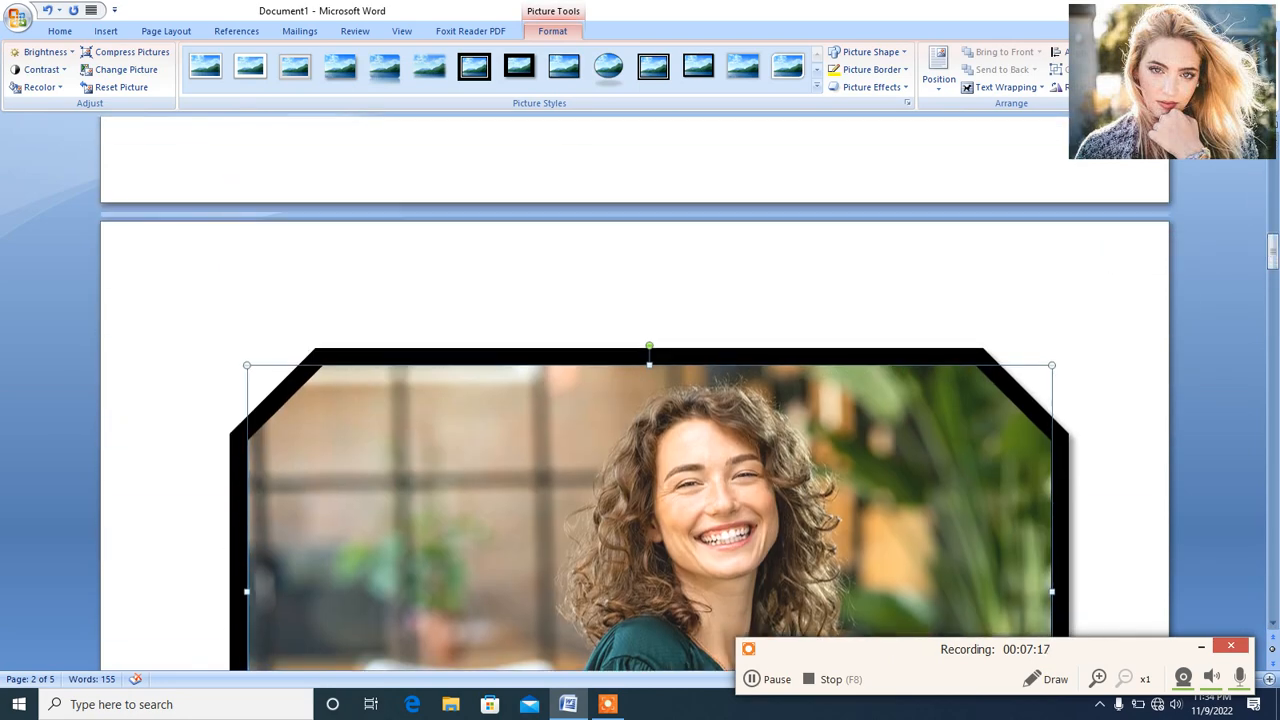
{"action": "left_click", "coordinate": [866, 68]}
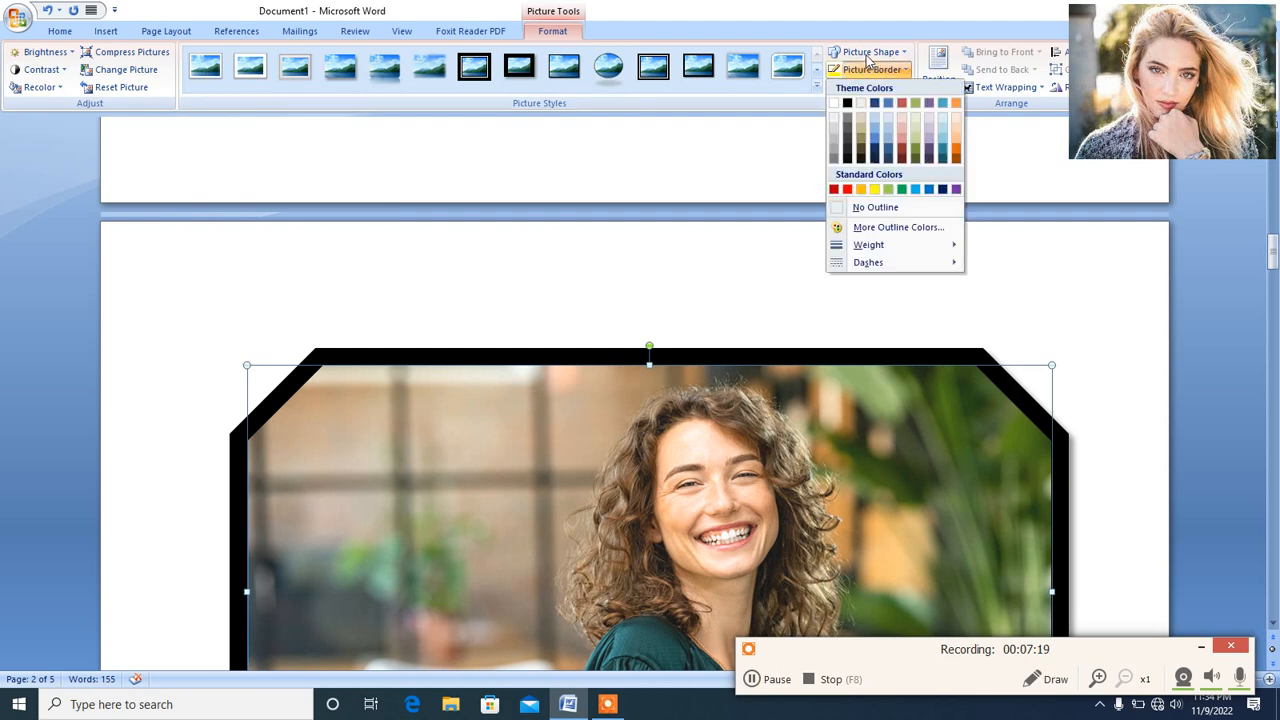
{"action": "left_click", "coordinate": [876, 190]}
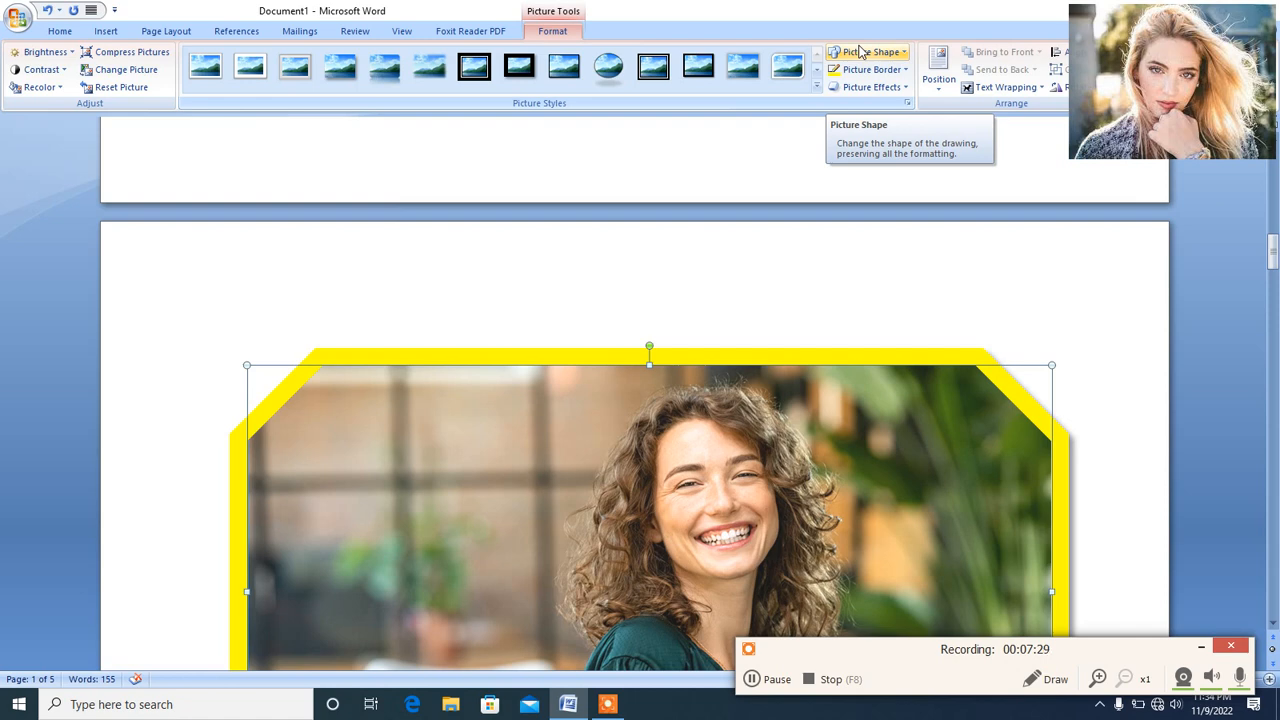
Step: Change the shape of the yellow-bordered picture to a rectangle with rounded diagonal corners
{"action": "left_click", "coordinate": [1274, 256]}
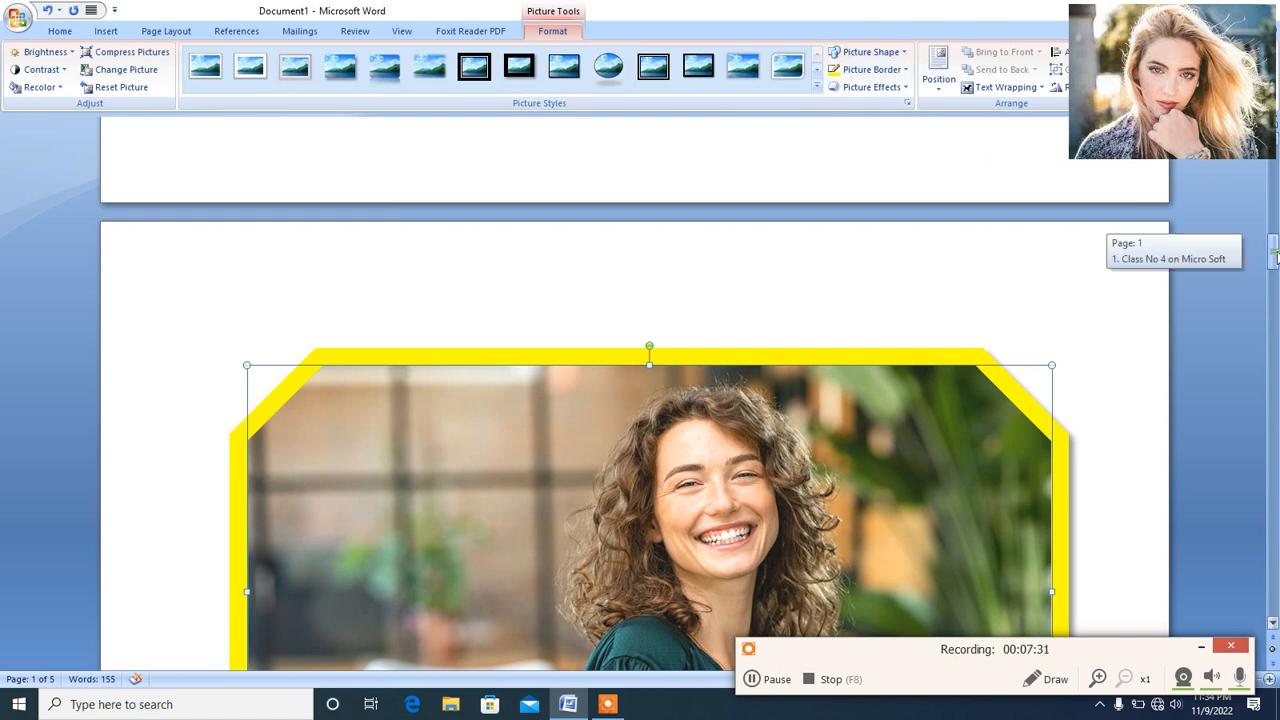
{"action": "left_click_drag", "start_coordinate": [1274, 256], "coordinate": [1274, 259]}
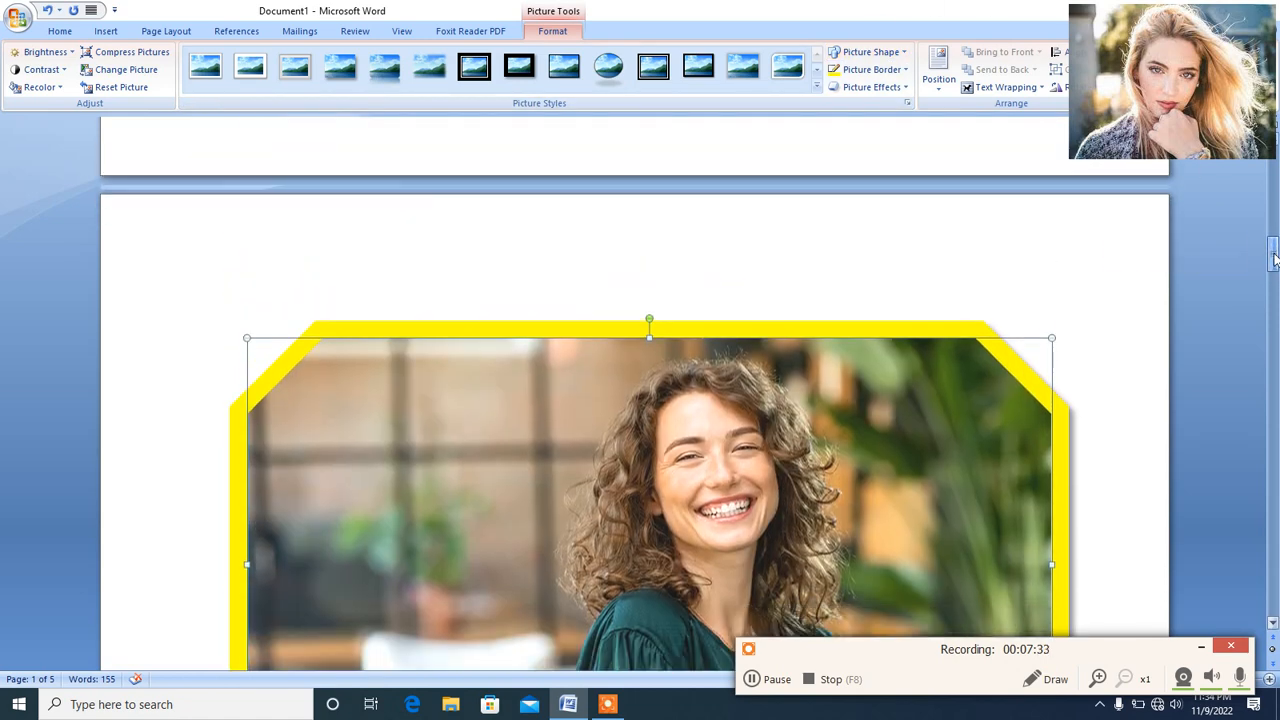
{"action": "left_click", "coordinate": [848, 55]}
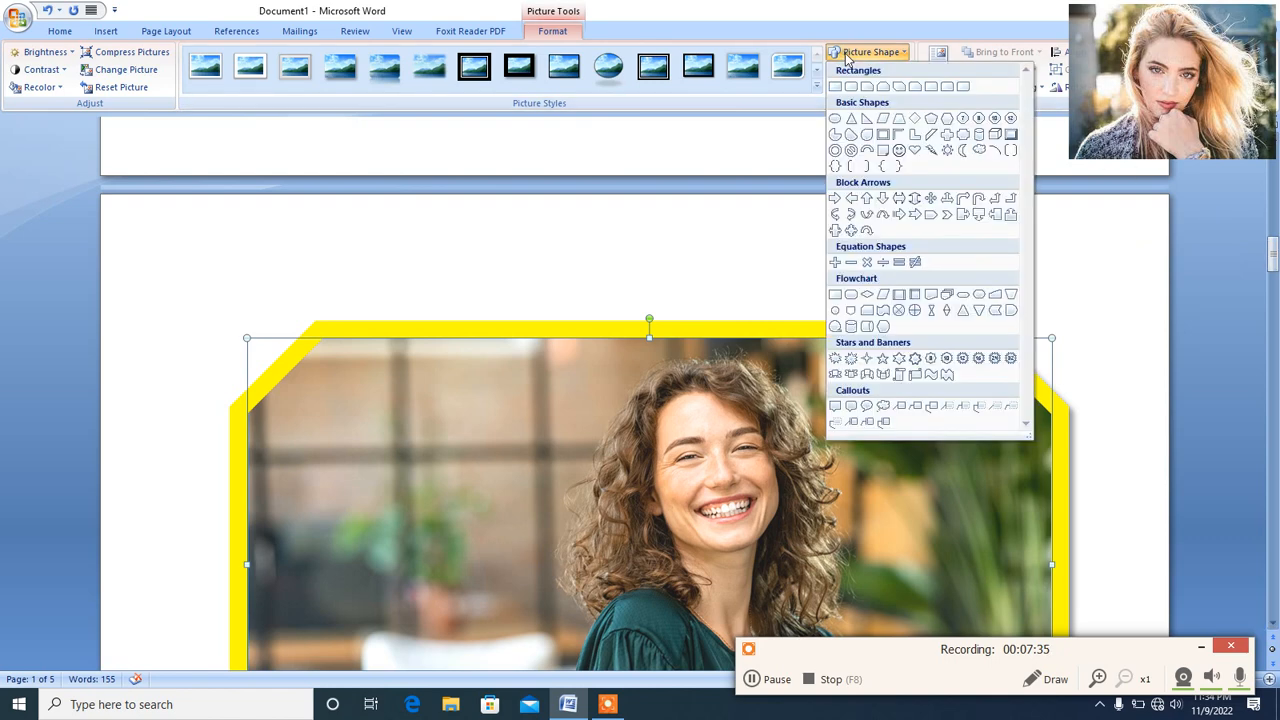
{"action": "left_click", "coordinate": [963, 89]}
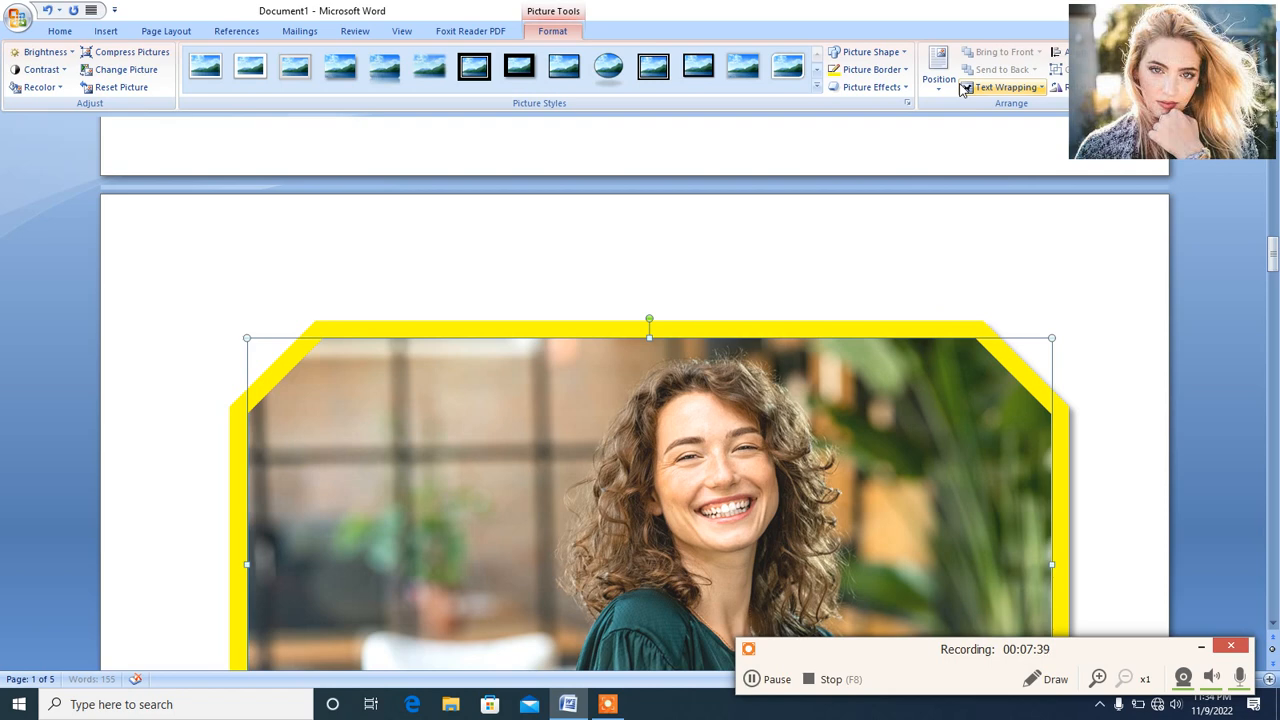
Step: Change the shape of the yellow-bordered picture to a trapezoid and check it on the page
{"action": "scroll", "coordinate": [1275, 180], "scroll_direction": "up", "scroll_amount": 4}
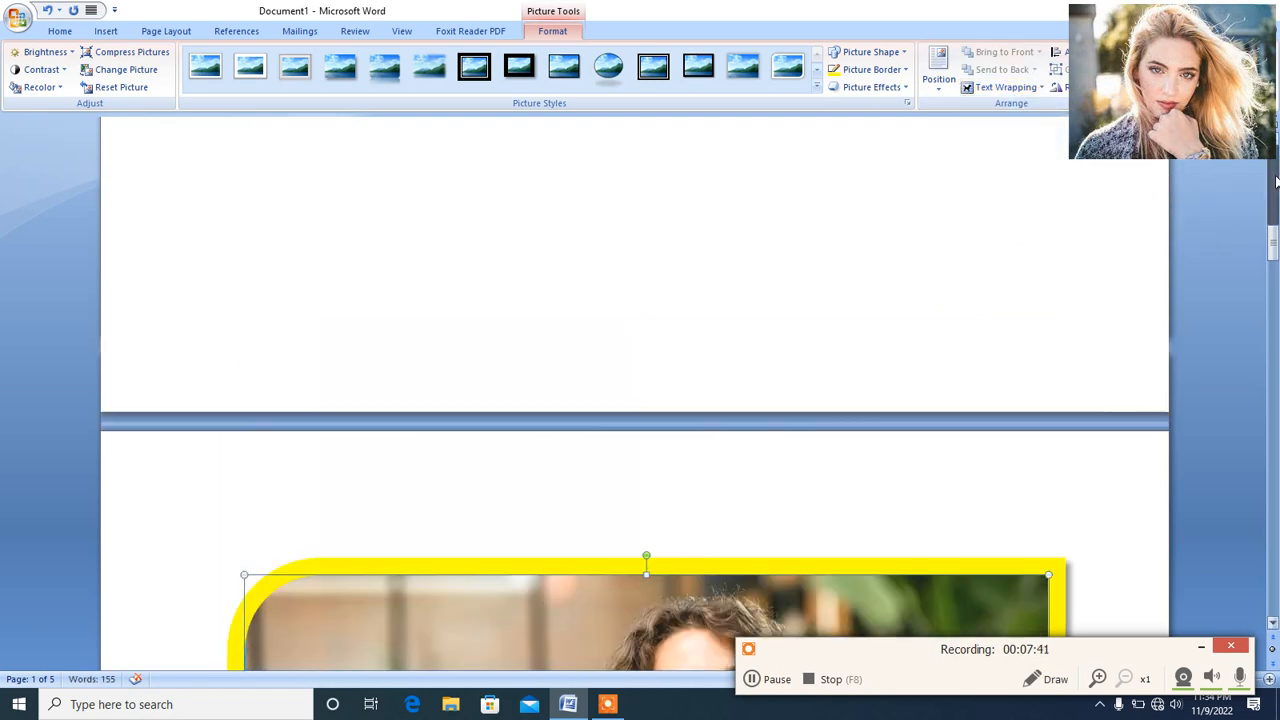
{"action": "scroll", "coordinate": [1275, 180], "scroll_direction": "up", "scroll_amount": 15}
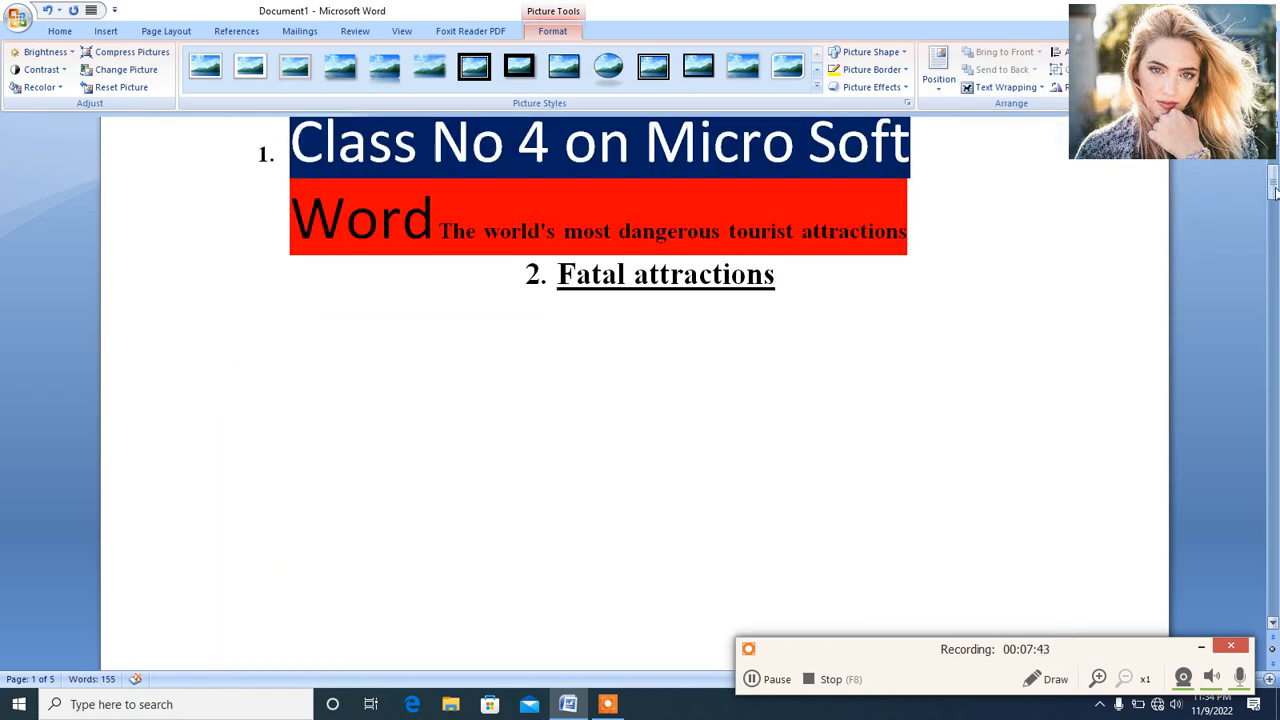
{"action": "left_click_drag", "start_coordinate": [1275, 192], "coordinate": [1268, 167]}
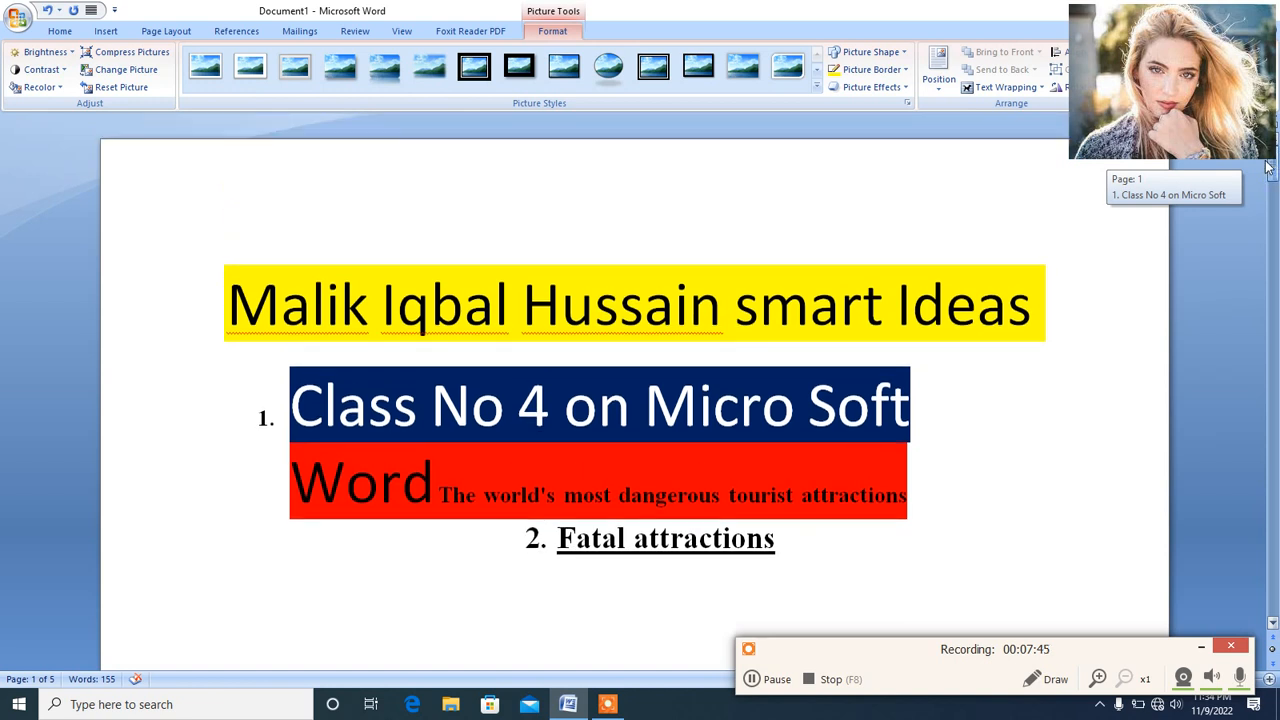
{"action": "left_click", "coordinate": [871, 56]}
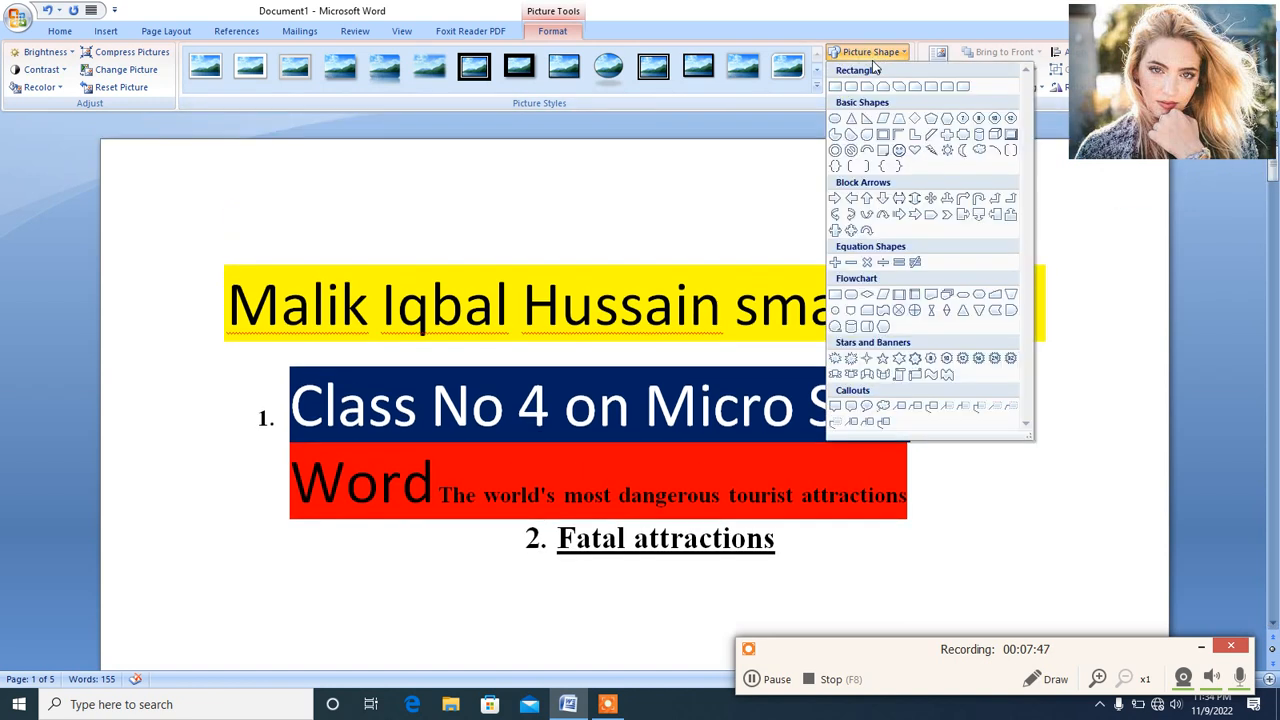
{"action": "left_click", "coordinate": [902, 121]}
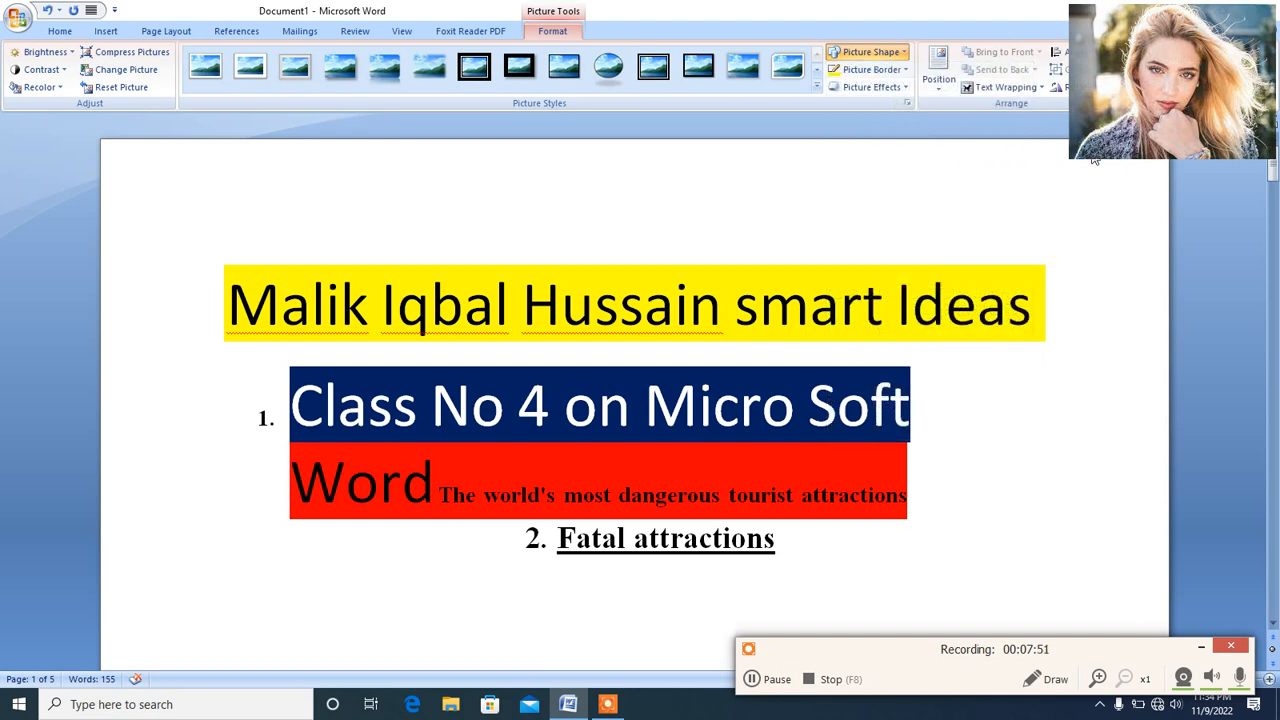
{"action": "left_click_drag", "start_coordinate": [1273, 174], "coordinate": [1276, 271]}
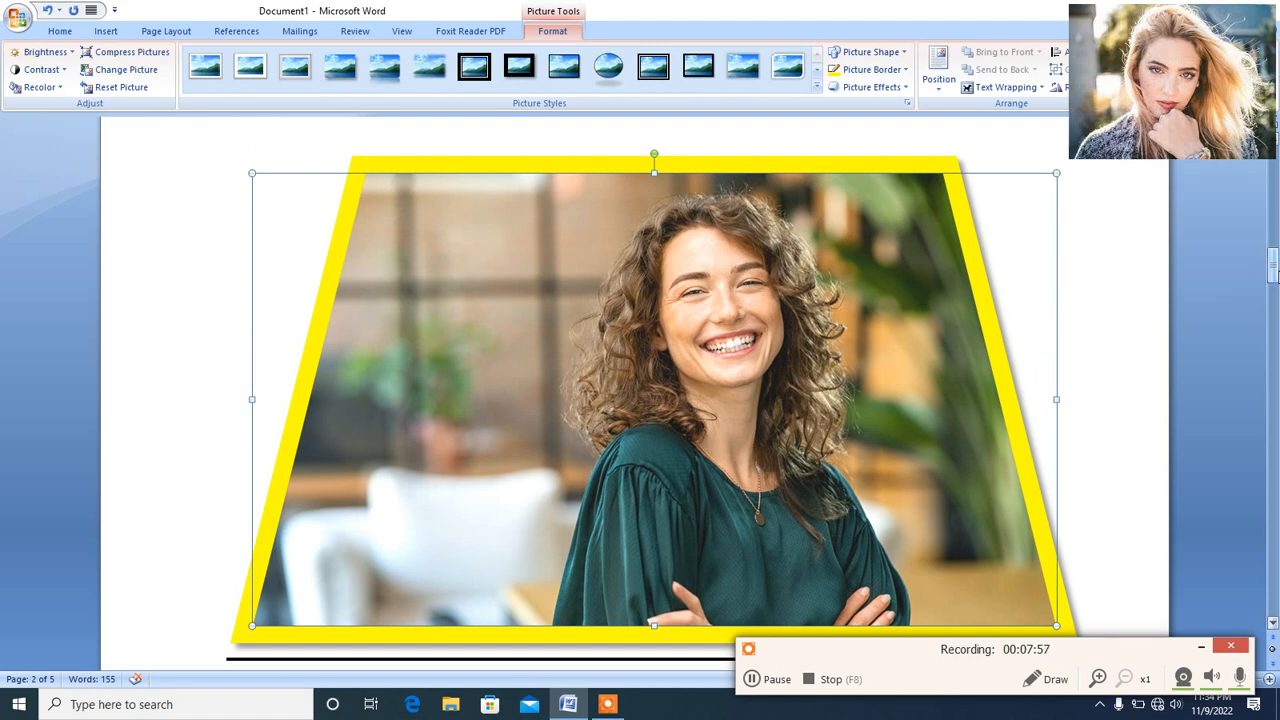